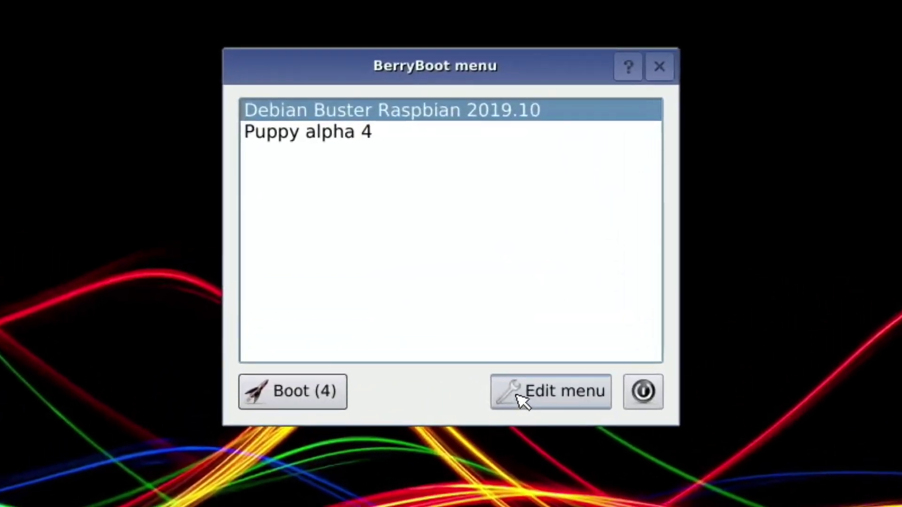
# Open BerryBoot's config editor on the config.txt tab showing gpu_mem=160 and start_x=1
pyautogui.click(490, 334)
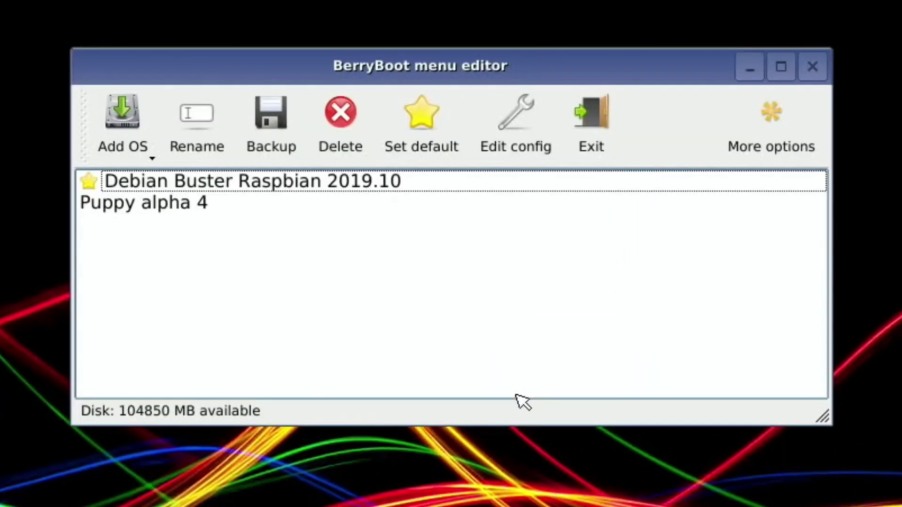
pyautogui.click(530, 133)
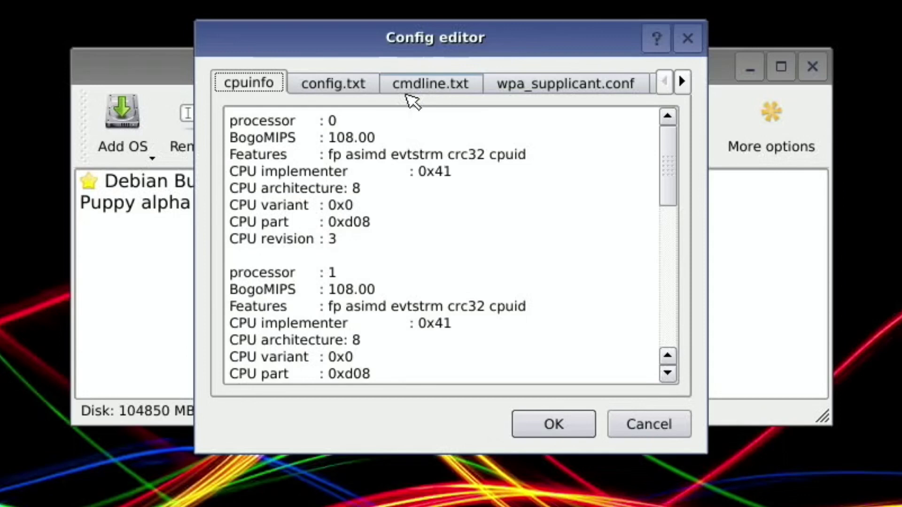
pyautogui.click(355, 85)
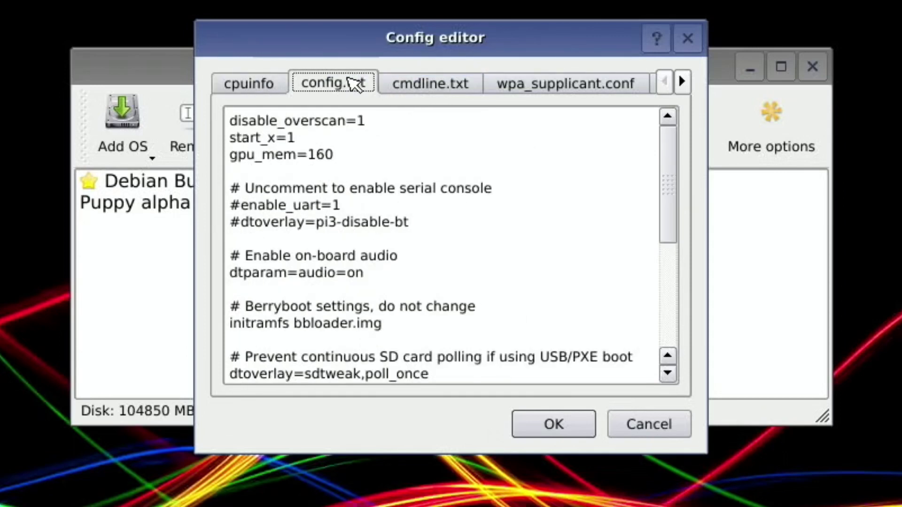
# Add over_voltage=6, arm_freq=2000 and gpu_freq=750 on new lines below gpu_mem=160
pyautogui.click(346, 157)
pyautogui.press('Return')
pyautogui.press('Return')
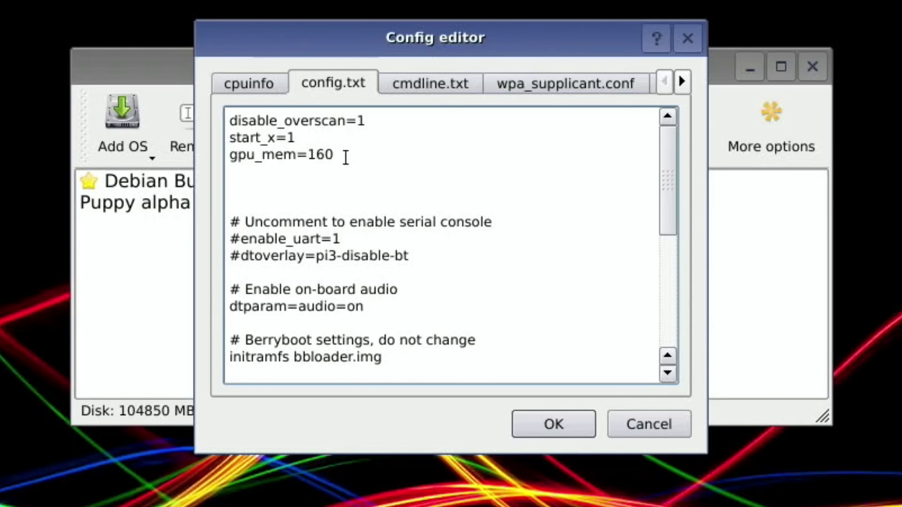
pyautogui.write('over_voltage')
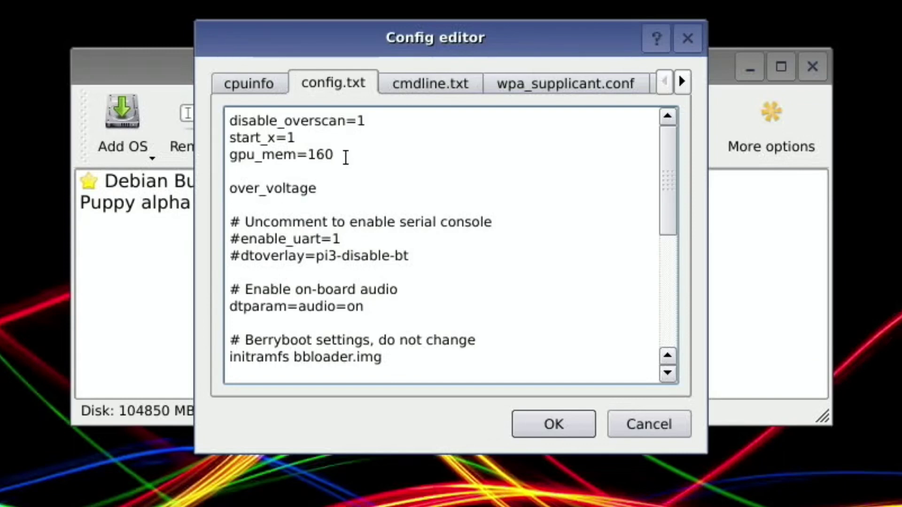
pyautogui.write('+')
pyautogui.press('BackSpace')
pyautogui.write('=6')
pyautogui.press('Return')
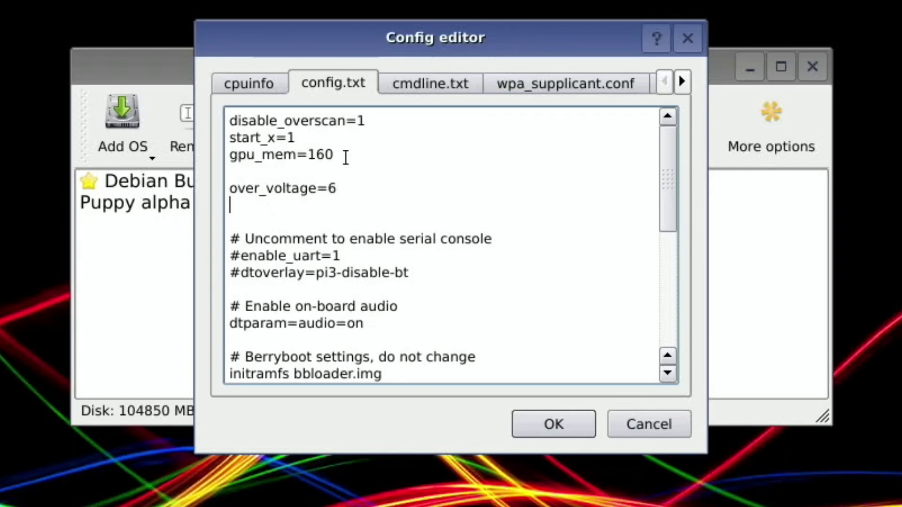
pyautogui.write('arm_freq')
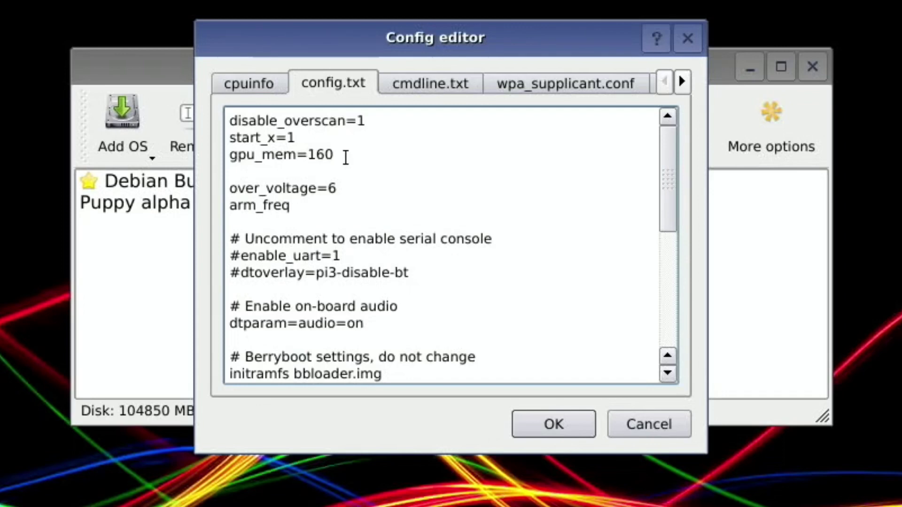
pyautogui.write('=2000')
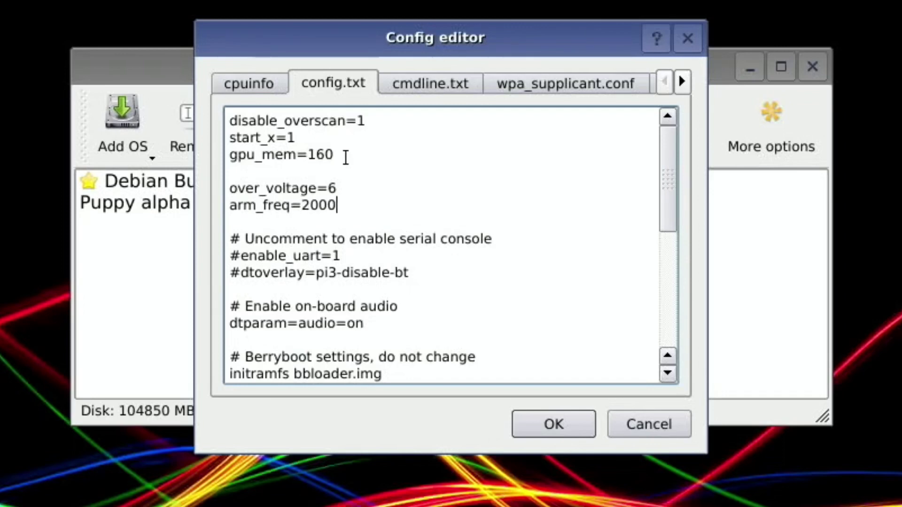
pyautogui.press('Return')
pyautogui.write('gpu_freq=75')
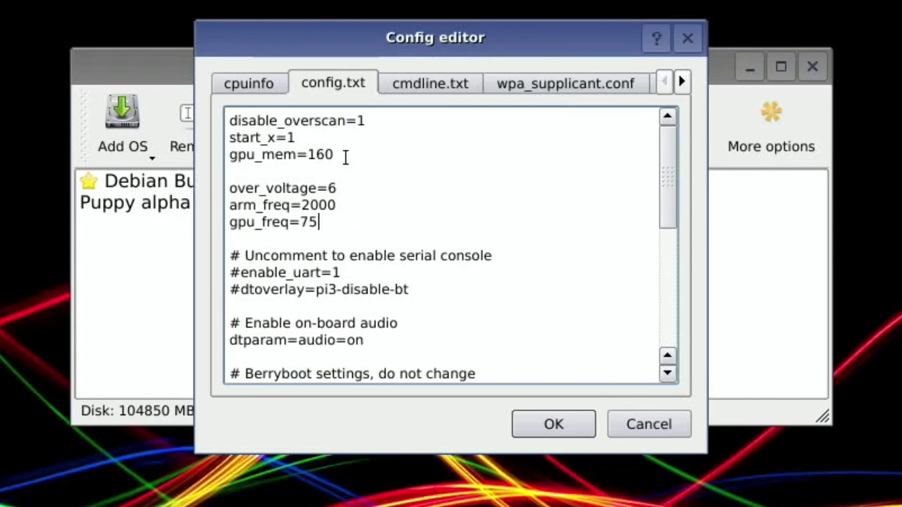
pyautogui.write('0')
# Save config.txt, reopen it to confirm gpu_freq=750 was kept, then close the editor
pyautogui.click(549, 298)
pyautogui.click(535, 431)
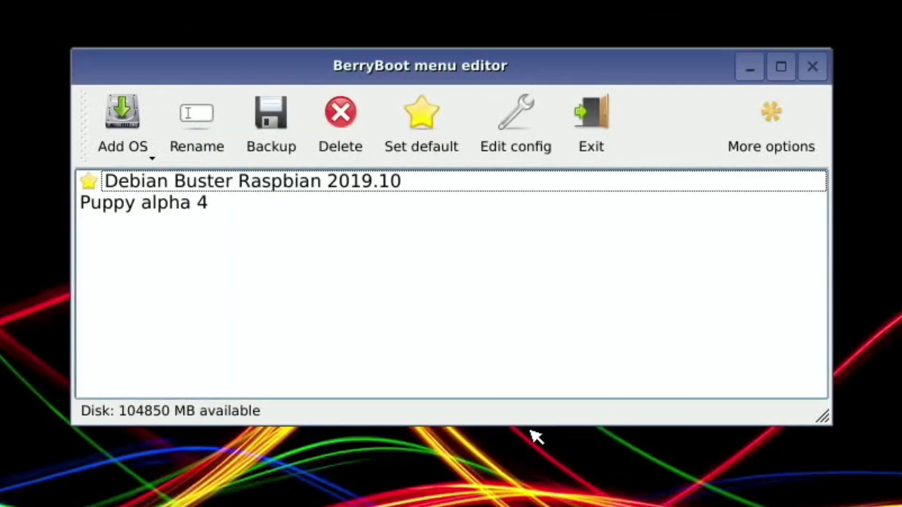
pyautogui.click(515, 131)
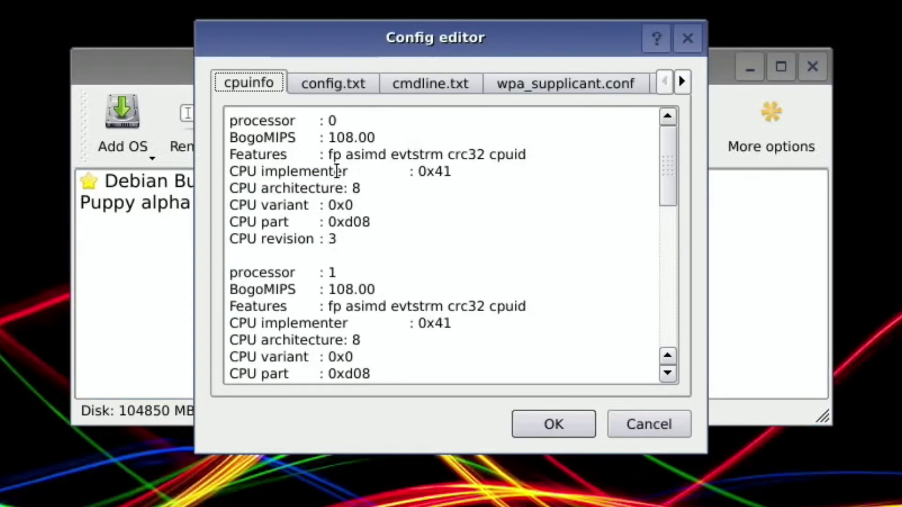
pyautogui.click(360, 85)
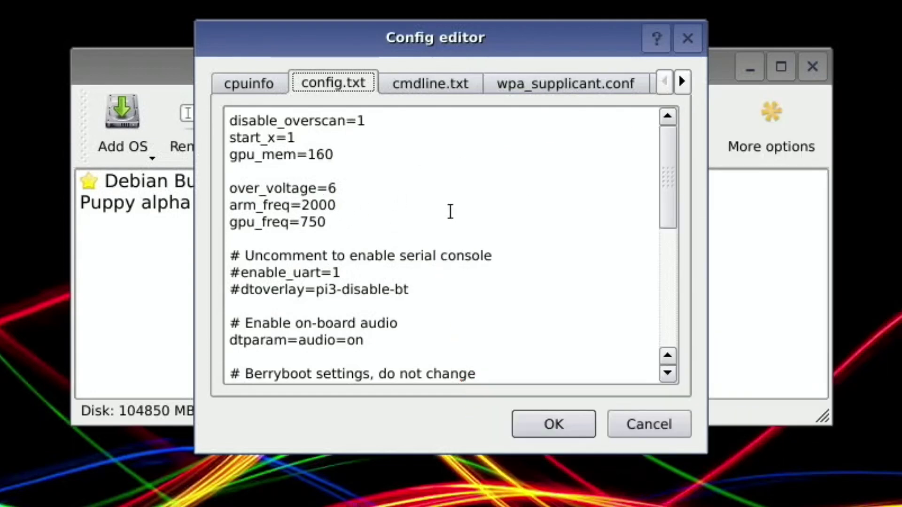
pyautogui.click(553, 420)
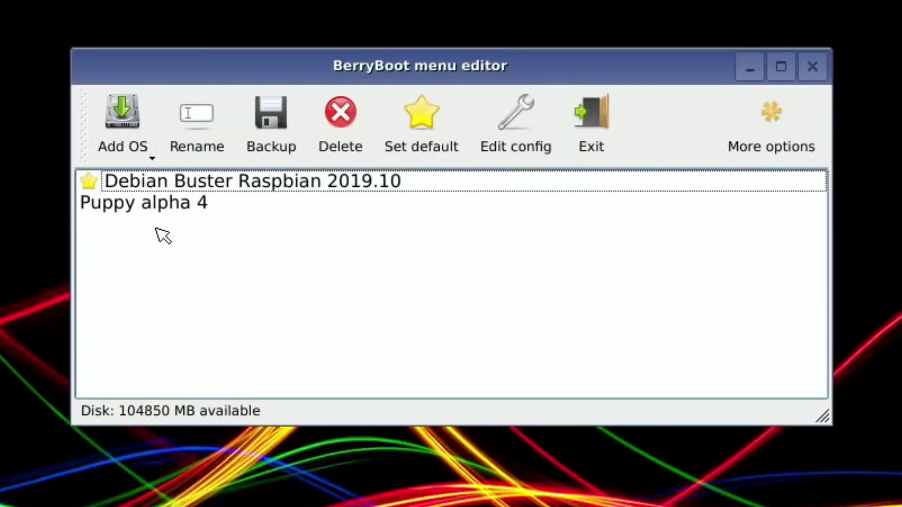
# Boot Puppy alpha 4 from the BerryBoot menu
pyautogui.click(114, 212)
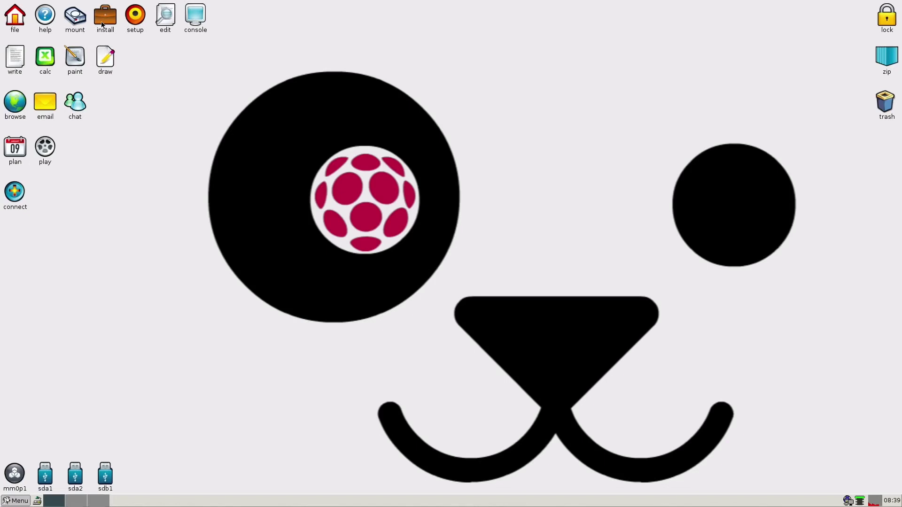
# Browse several submenus of the main applications menu, then dismiss it
pyautogui.click(17, 501)
pyautogui.moveTo(26, 343)
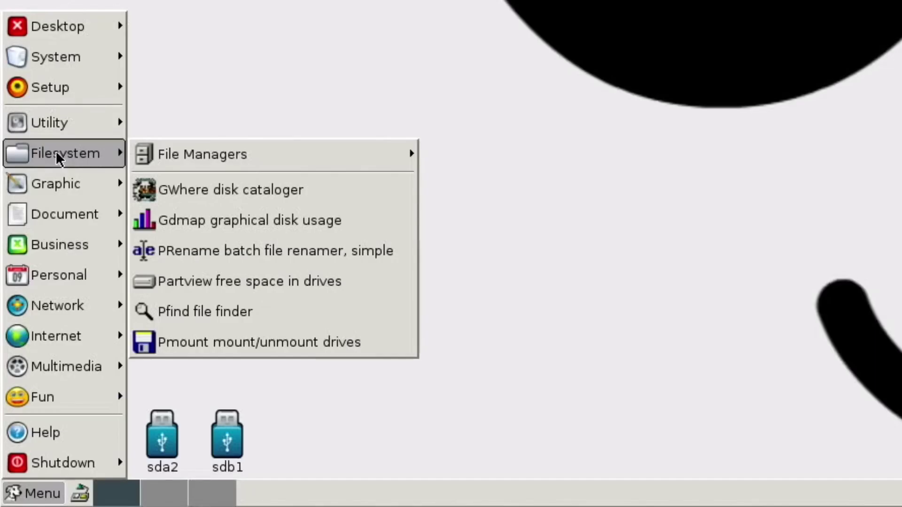
pyautogui.moveTo(50, 129)
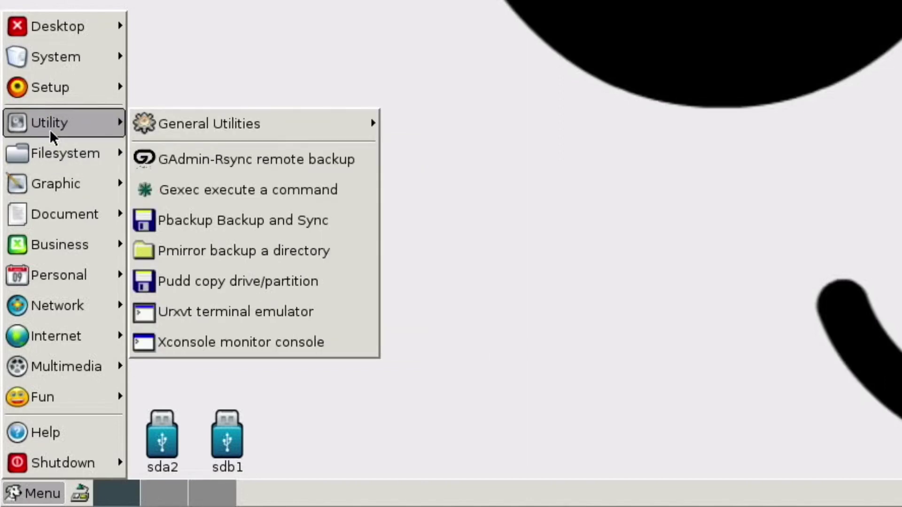
pyautogui.moveTo(67, 251)
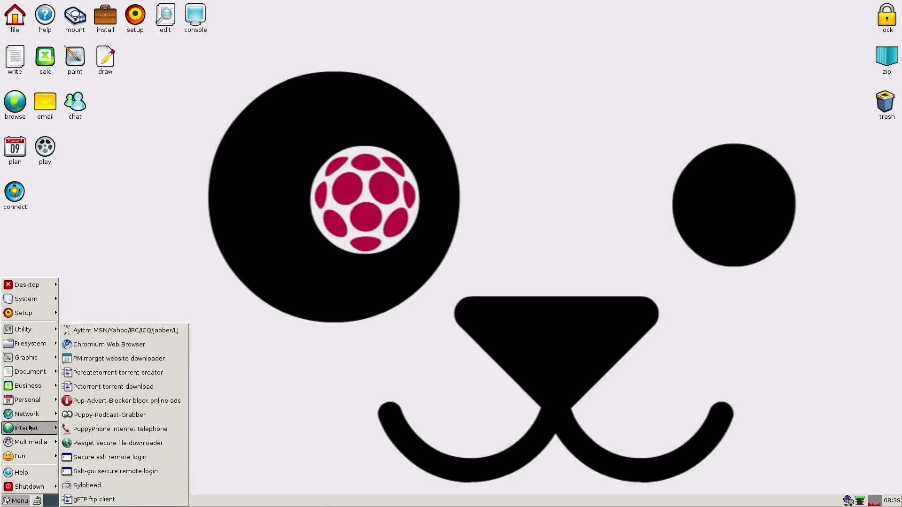
pyautogui.moveTo(31, 344)
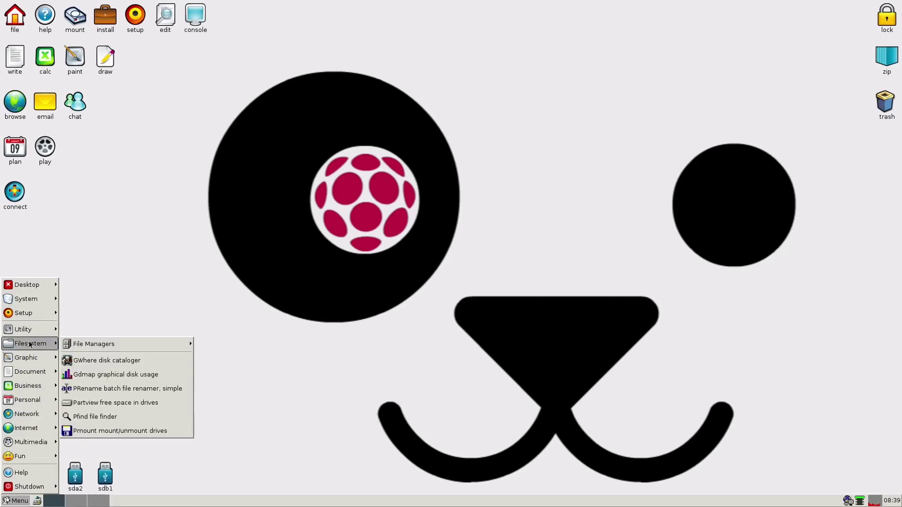
pyautogui.moveTo(38, 285)
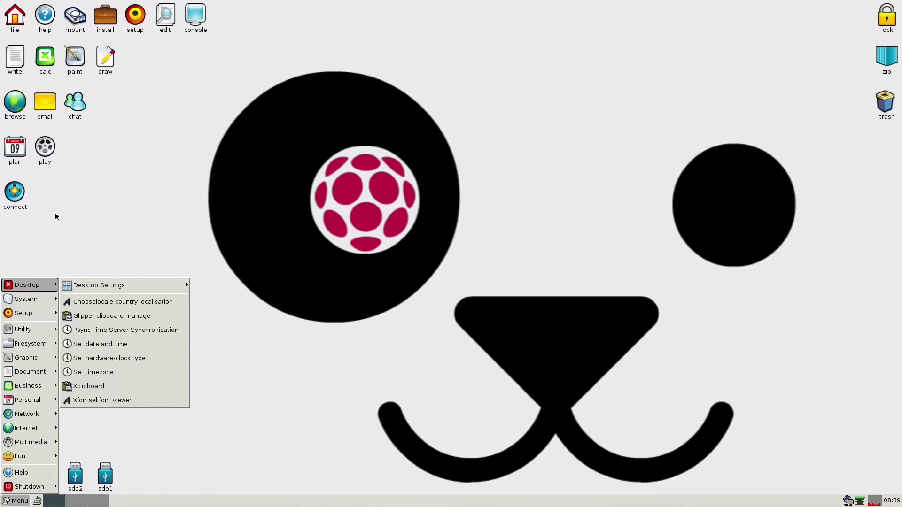
pyautogui.click(235, 113)
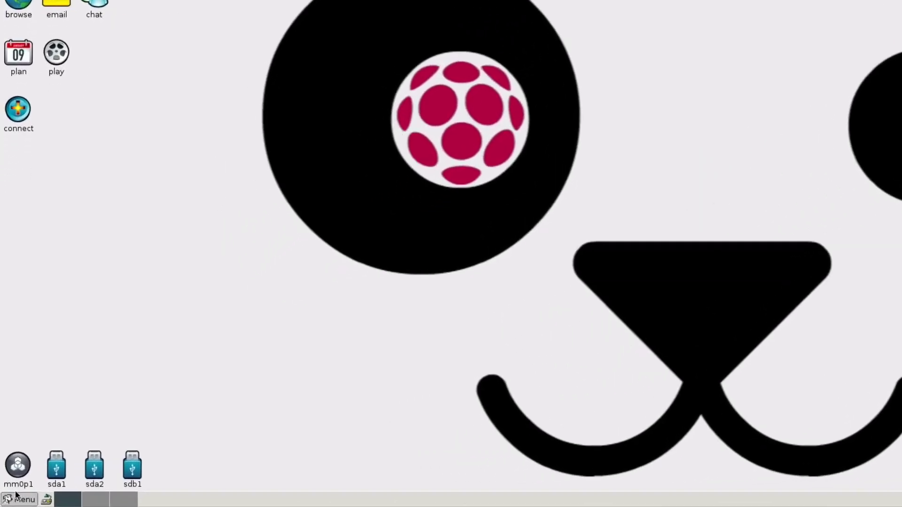
# Reopen the main menu and show the Filesystem tools submenu
pyautogui.click(14, 501)
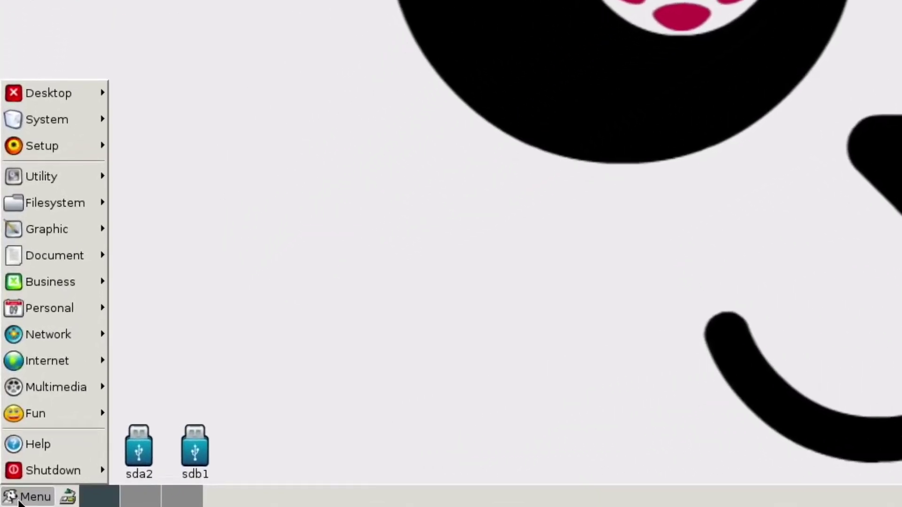
pyautogui.moveTo(12, 182)
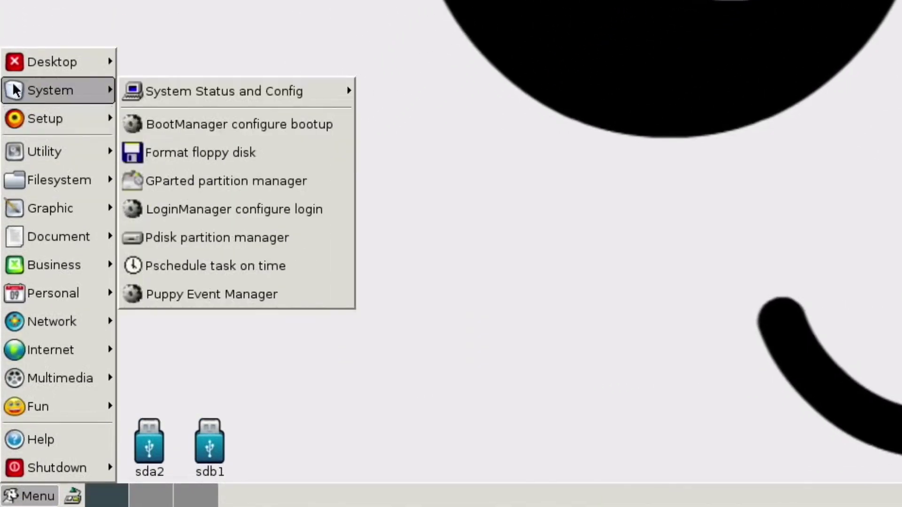
pyautogui.moveTo(37, 66)
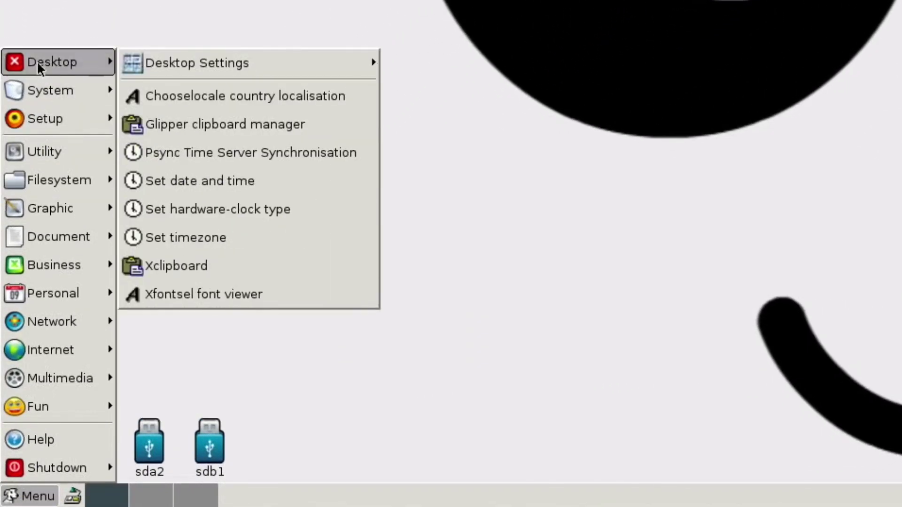
pyautogui.moveTo(45, 89)
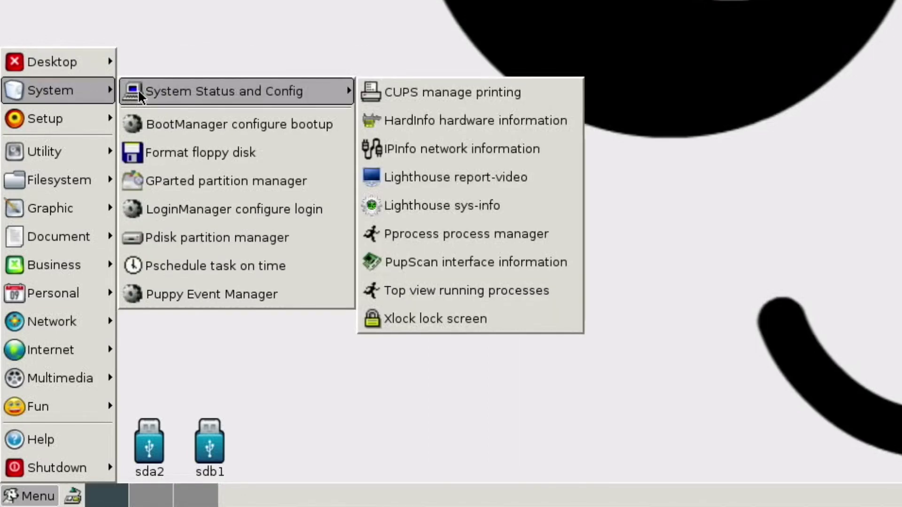
pyautogui.moveTo(96, 150)
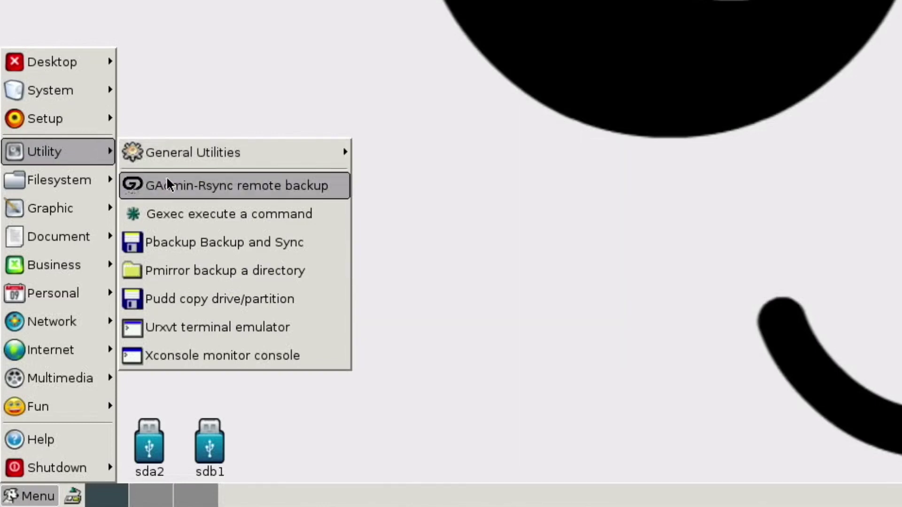
pyautogui.moveTo(77, 182)
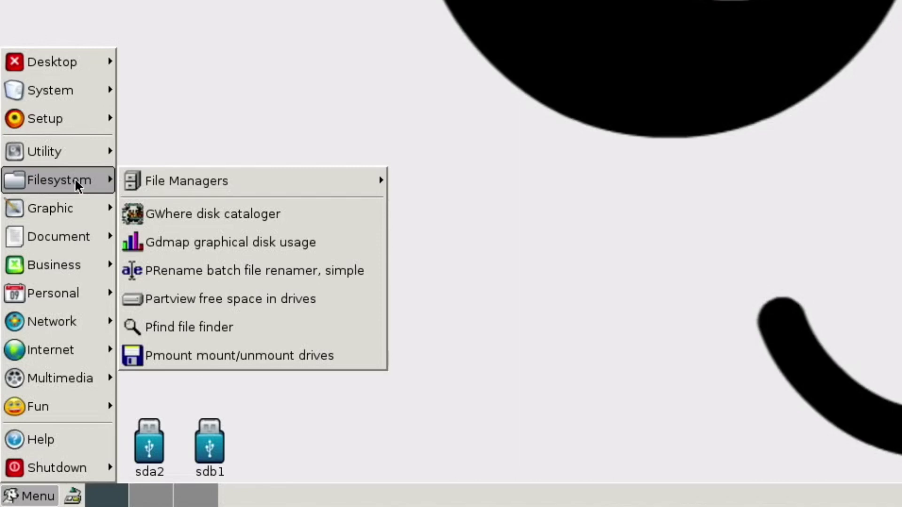
# Launch ROX-Filer on the home folder, move its window, then close it
pyautogui.moveTo(143, 186)
pyautogui.click(455, 183)
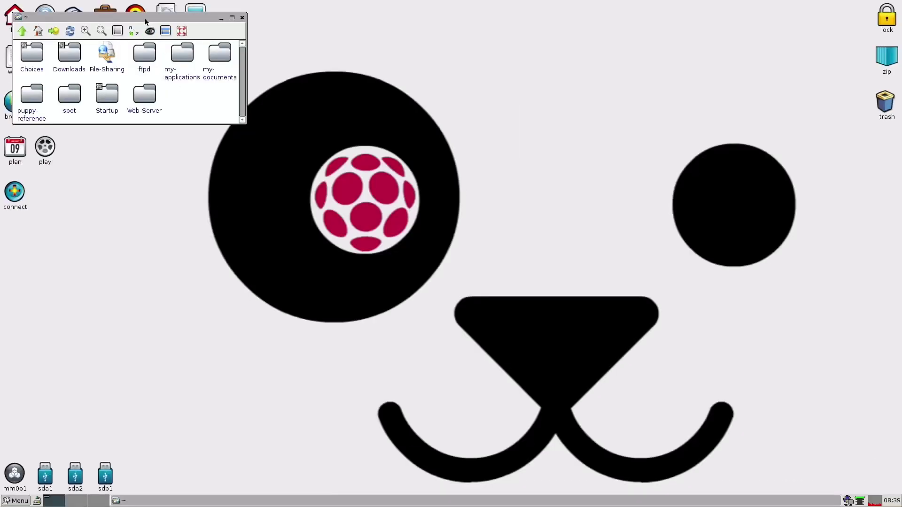
pyautogui.moveTo(145, 20); pyautogui.dragTo(367, 159)
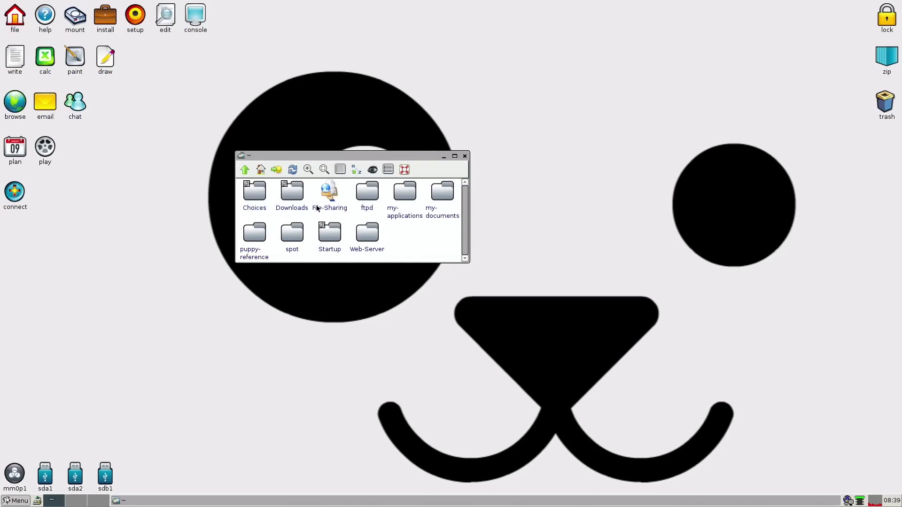
pyautogui.click(465, 157)
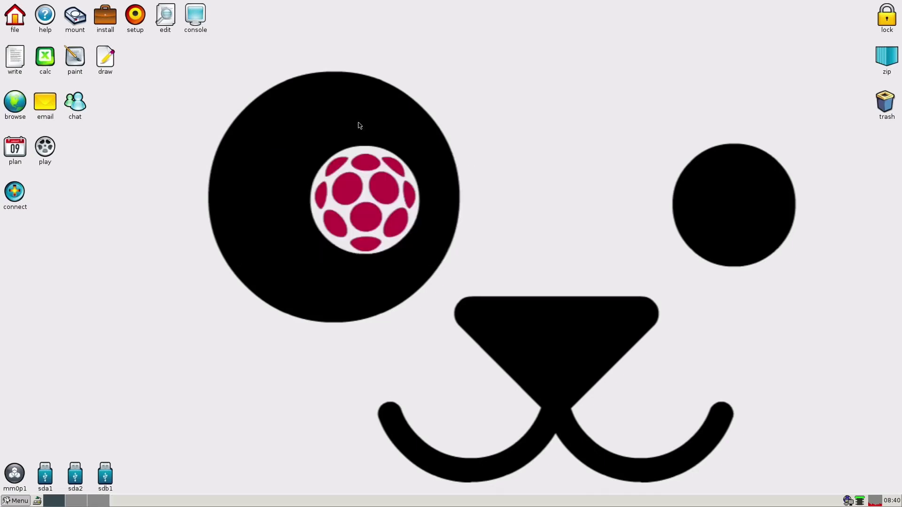
# Browse the Graphic, Document, Business, Personal, Network and Internet submenus of the main menu
pyautogui.click(6, 501)
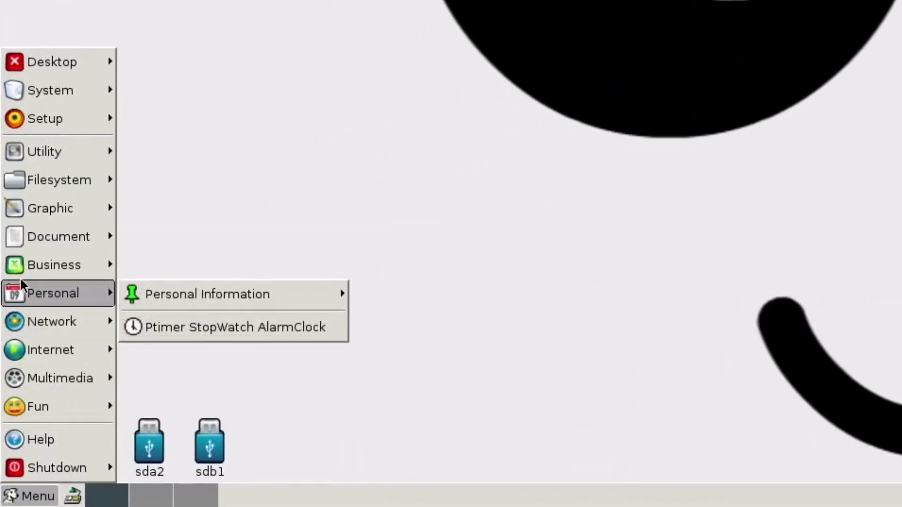
pyautogui.moveTo(34, 287)
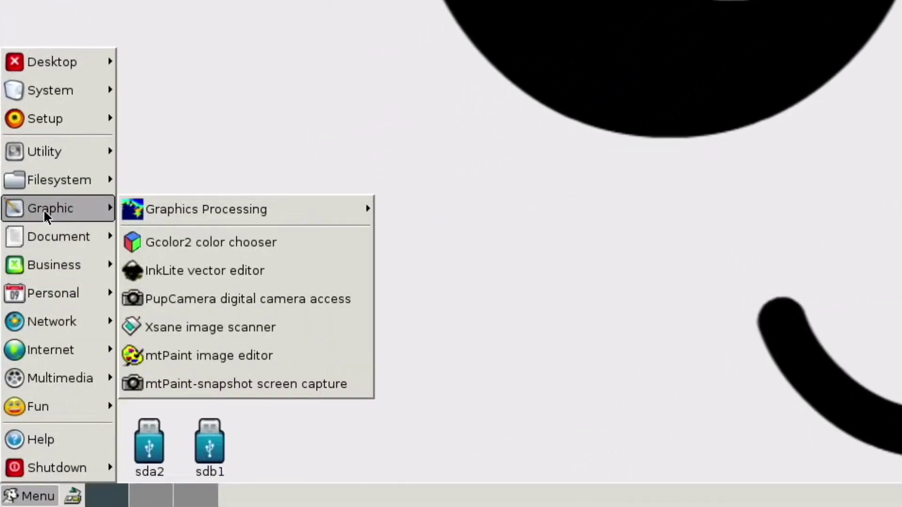
pyautogui.moveTo(45, 235)
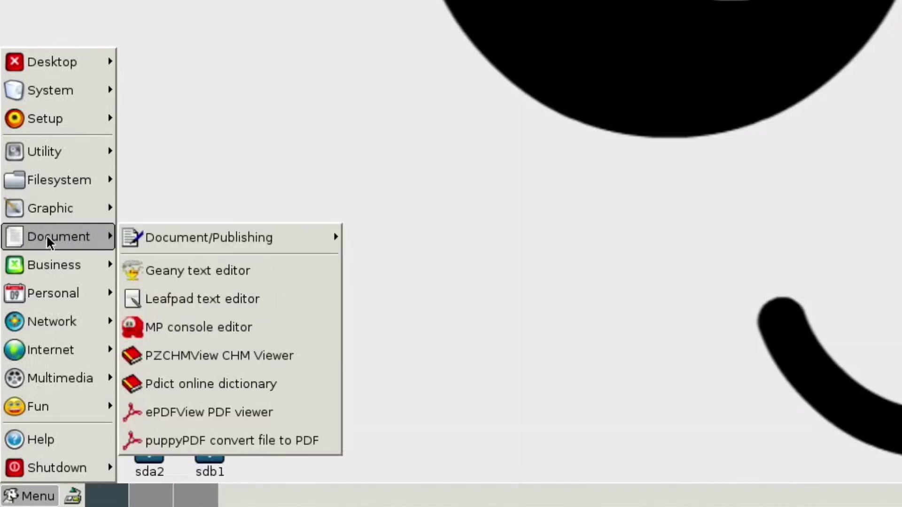
pyautogui.moveTo(63, 274)
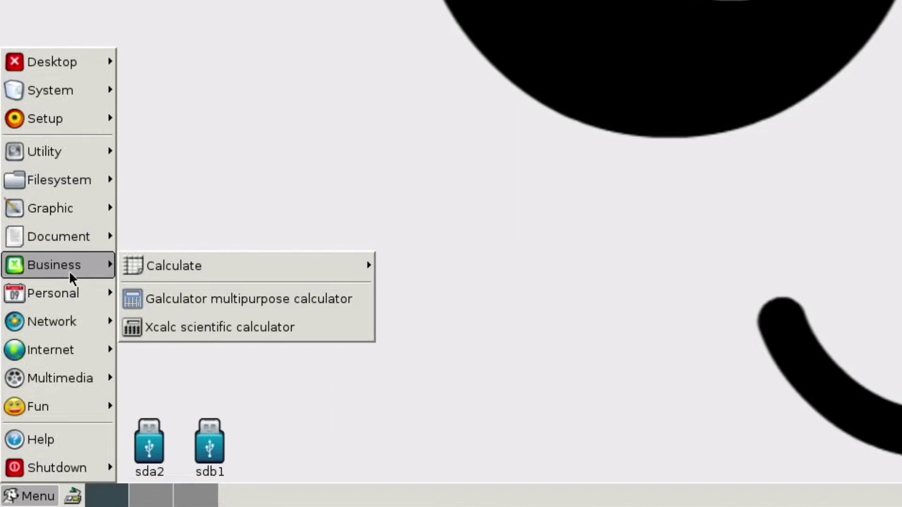
pyautogui.moveTo(83, 295)
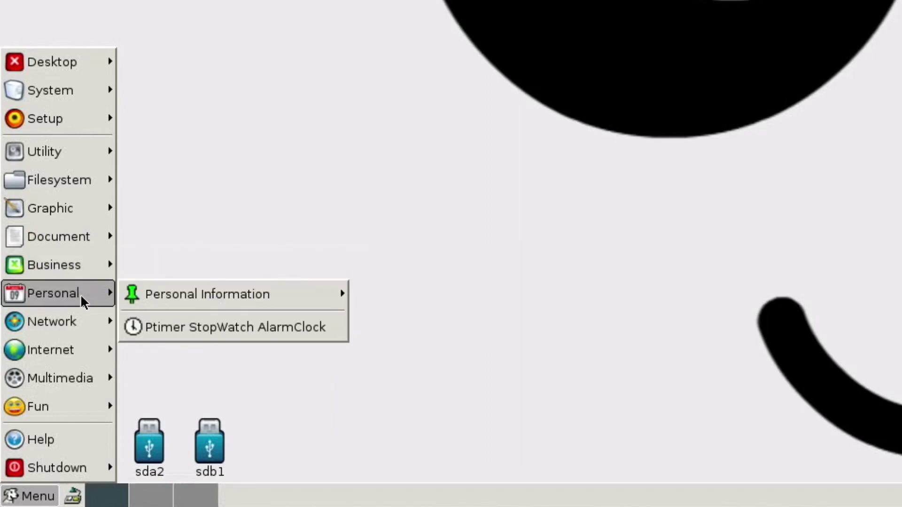
pyautogui.moveTo(82, 311)
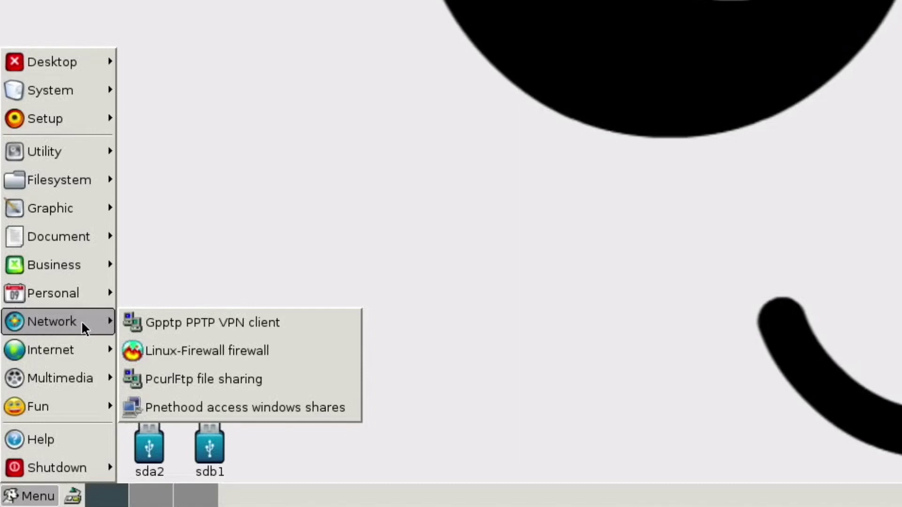
pyautogui.moveTo(90, 350)
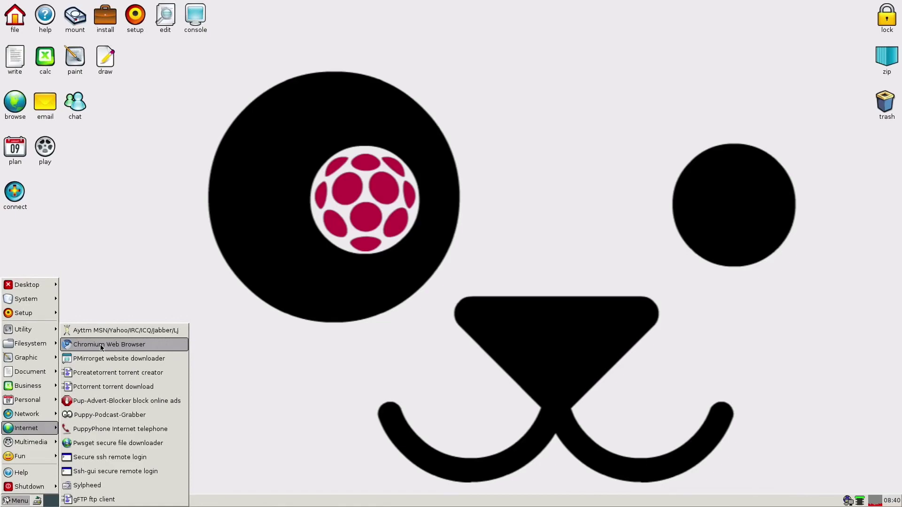
# Launch Chromium, search for bbc from the address bar, then close the browser
pyautogui.click(101, 345)
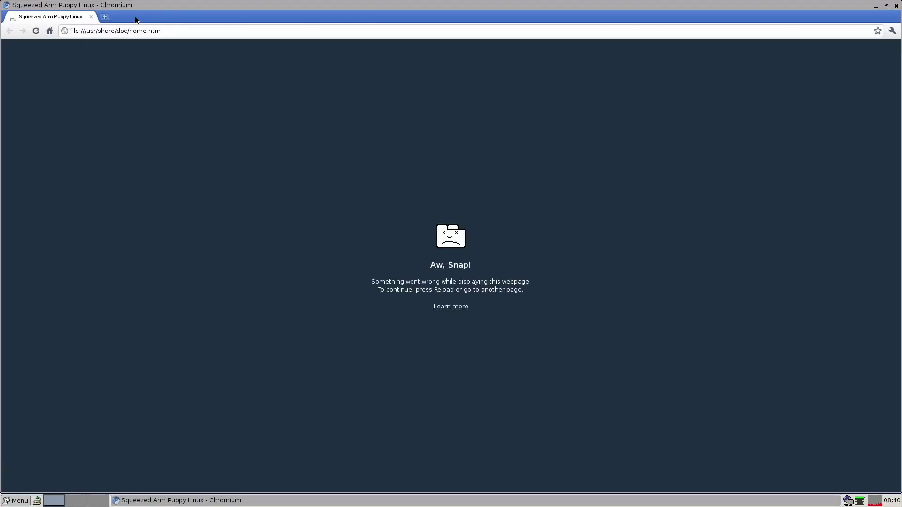
pyautogui.moveTo(163, 30); pyautogui.dragTo(53, 32)
pyautogui.write('bbc')
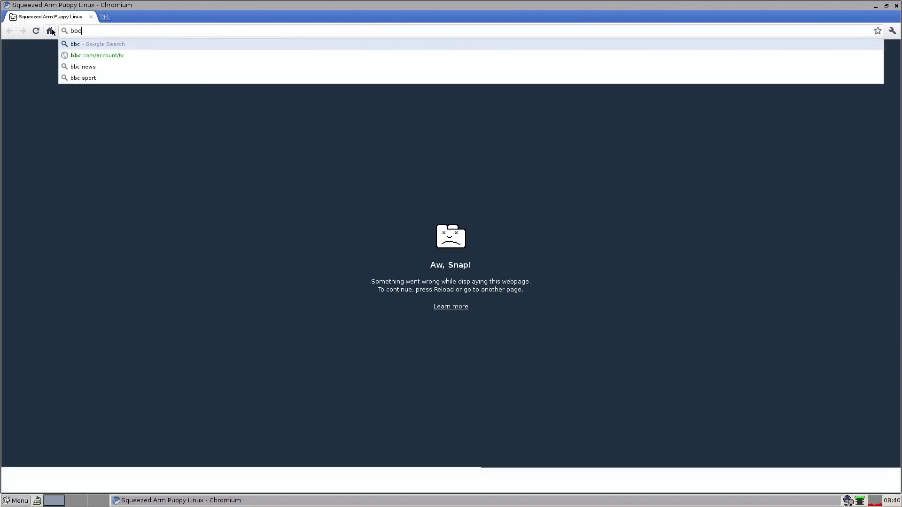
pyautogui.press('Return')
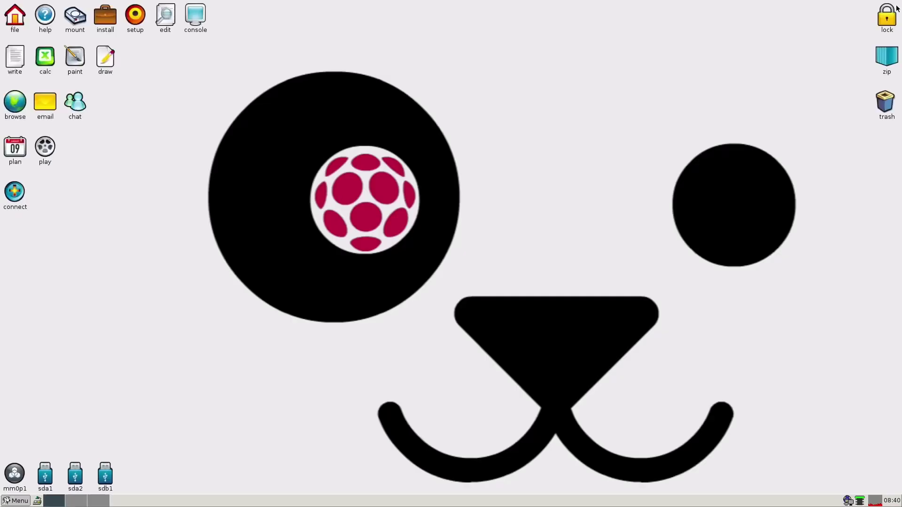
pyautogui.click(896, 5)
pyautogui.click(104, 18)
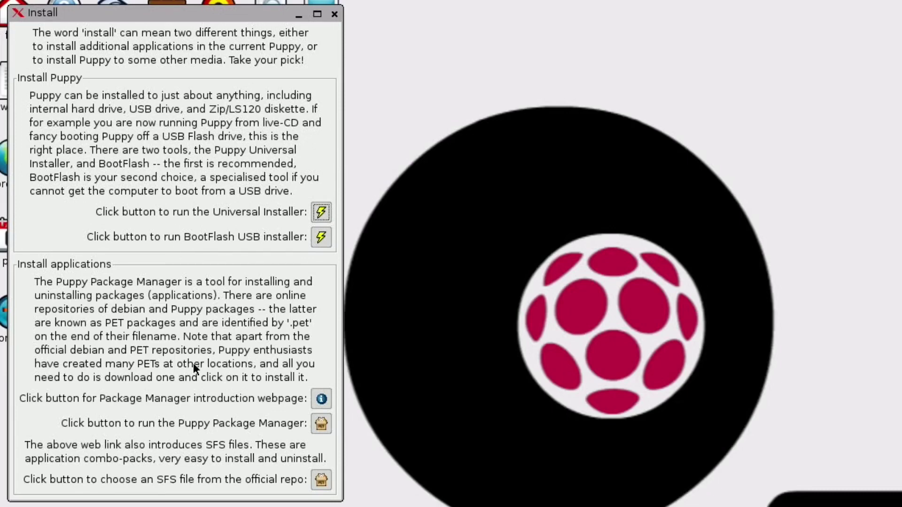
pyautogui.click(335, 15)
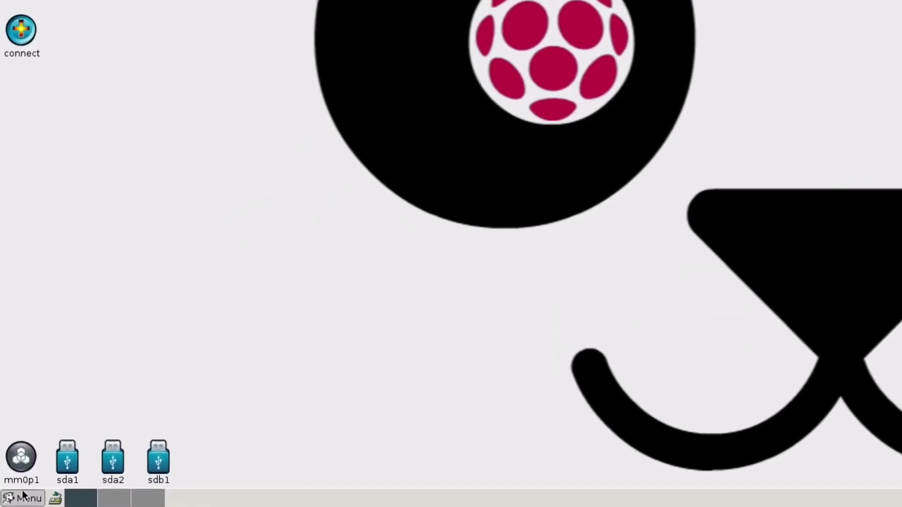
pyautogui.click(22, 491)
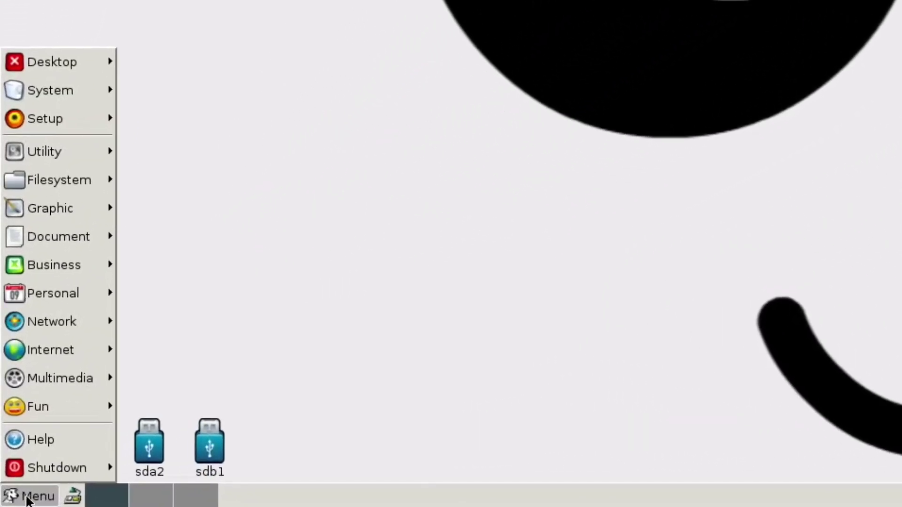
pyautogui.moveTo(65, 291)
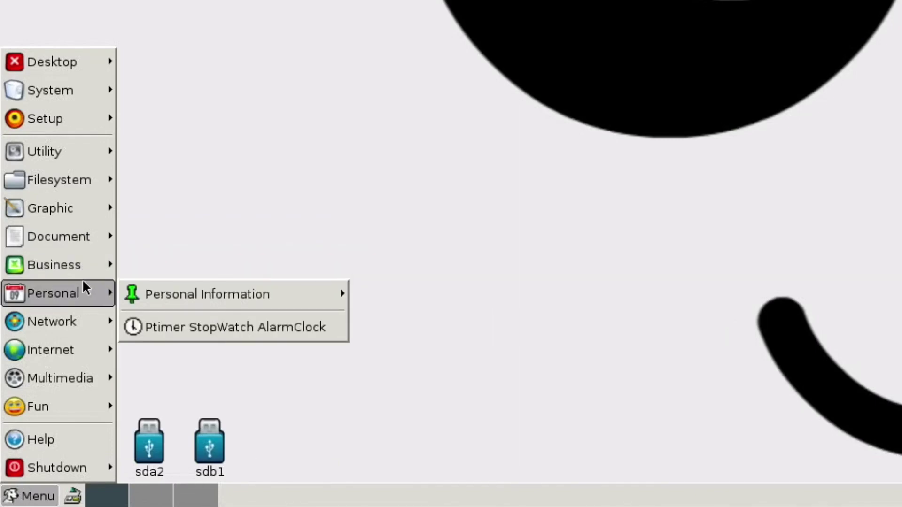
pyautogui.moveTo(65, 226)
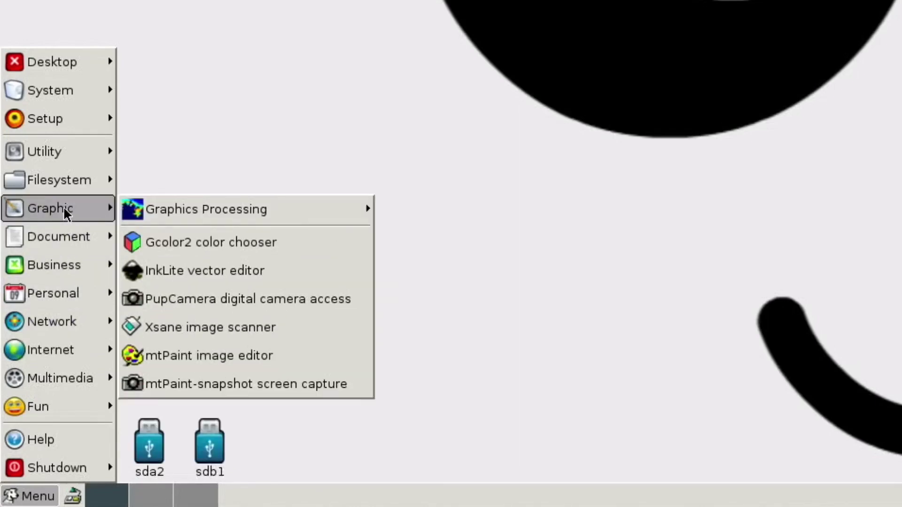
pyautogui.moveTo(39, 297)
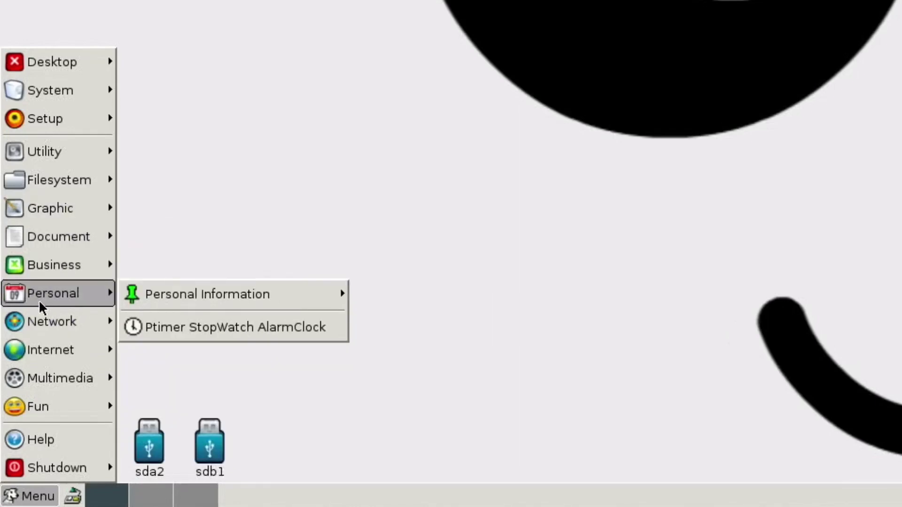
# Dismiss the open menu and bring up the desktop menu's System submenu
pyautogui.click(357, 80)
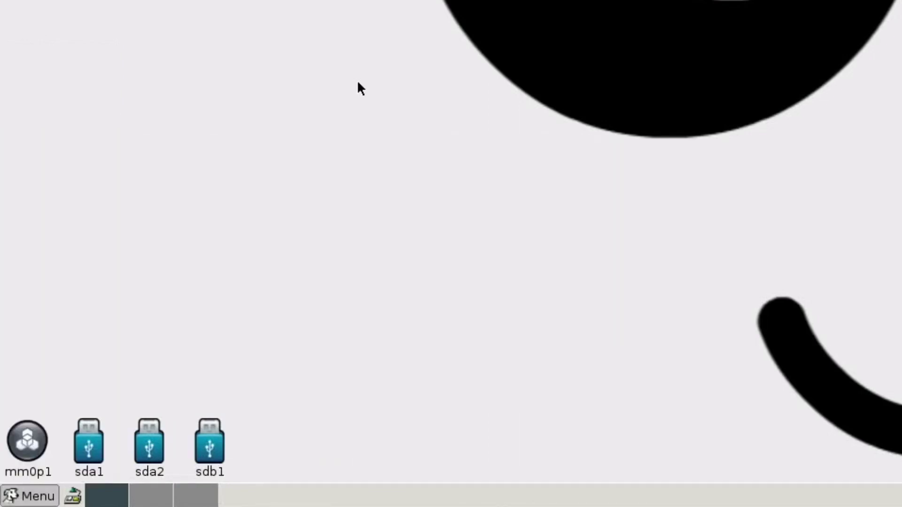
pyautogui.click(358, 82)
pyautogui.moveTo(381, 87)
pyautogui.moveTo(535, 88)
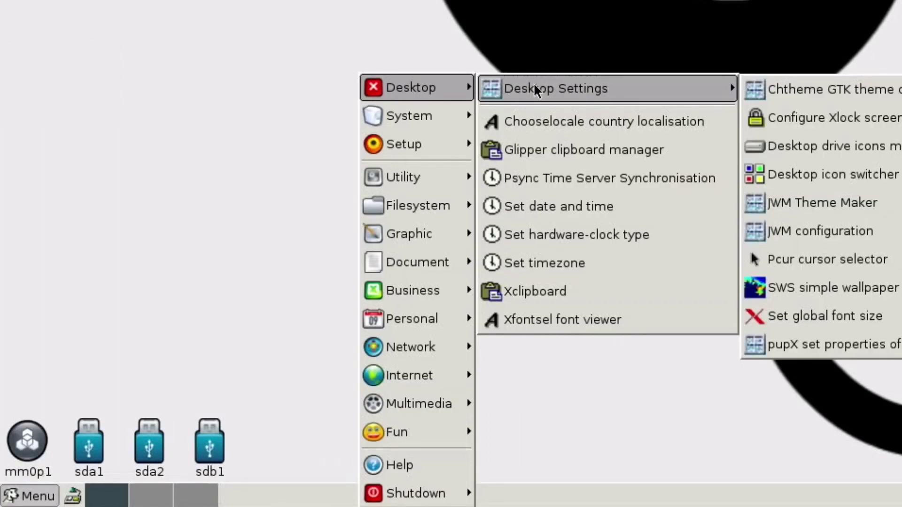
# Switch the desktop icons to the Stardust set in the Puppy Icon Switcher
pyautogui.click(817, 174)
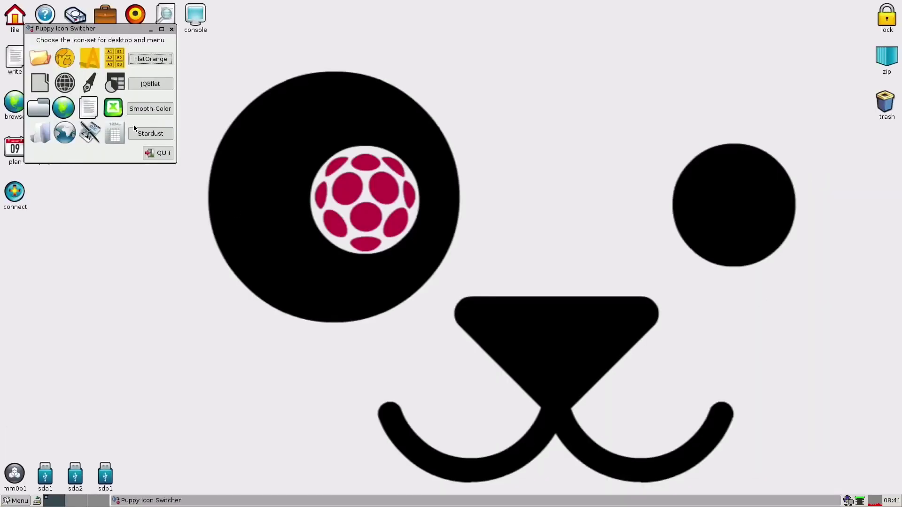
pyautogui.click(138, 131)
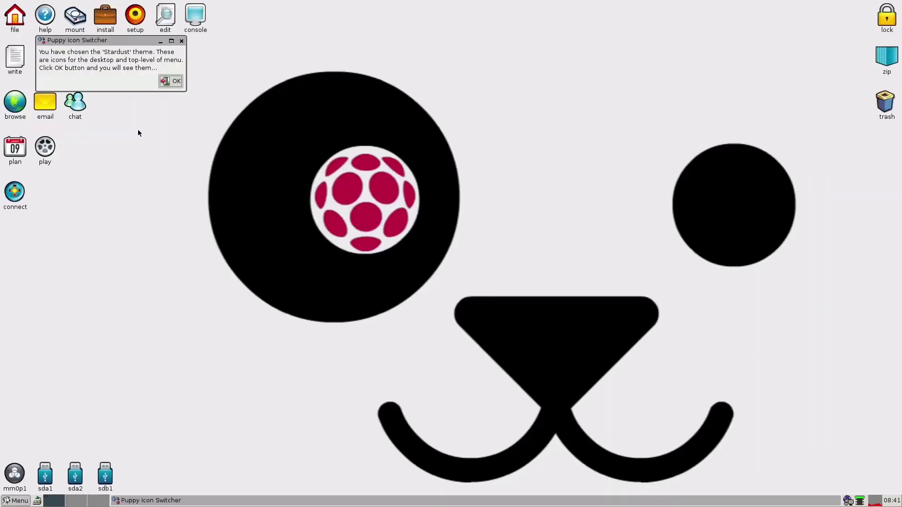
pyautogui.click(167, 86)
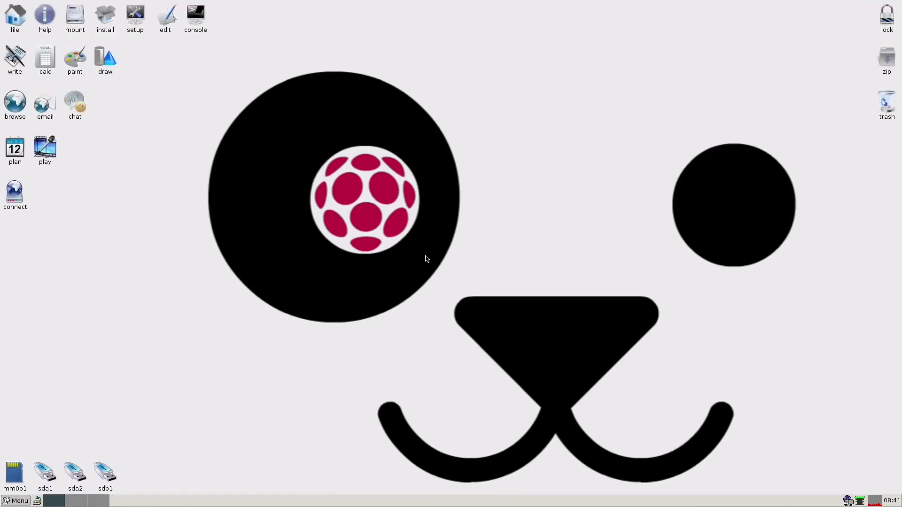
pyautogui.rightClick(219, 271)
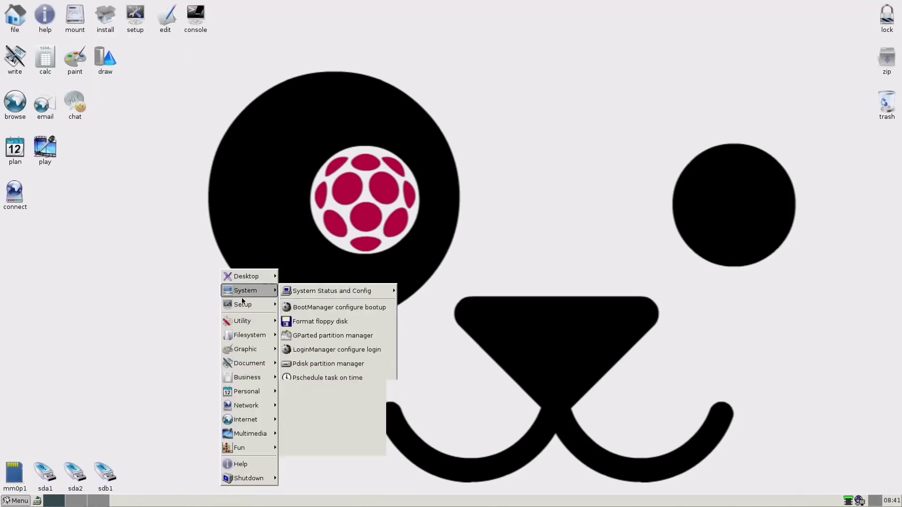
pyautogui.moveTo(252, 289)
pyautogui.moveTo(303, 278)
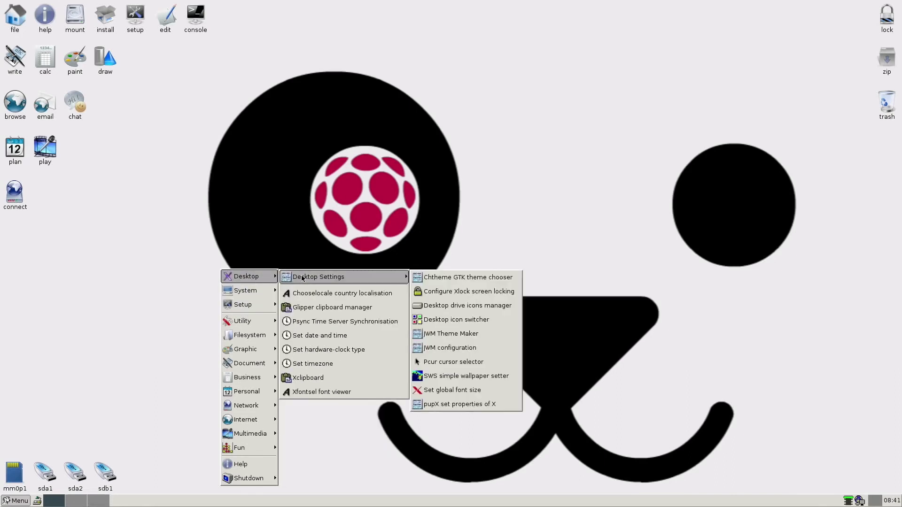
pyautogui.click(447, 277)
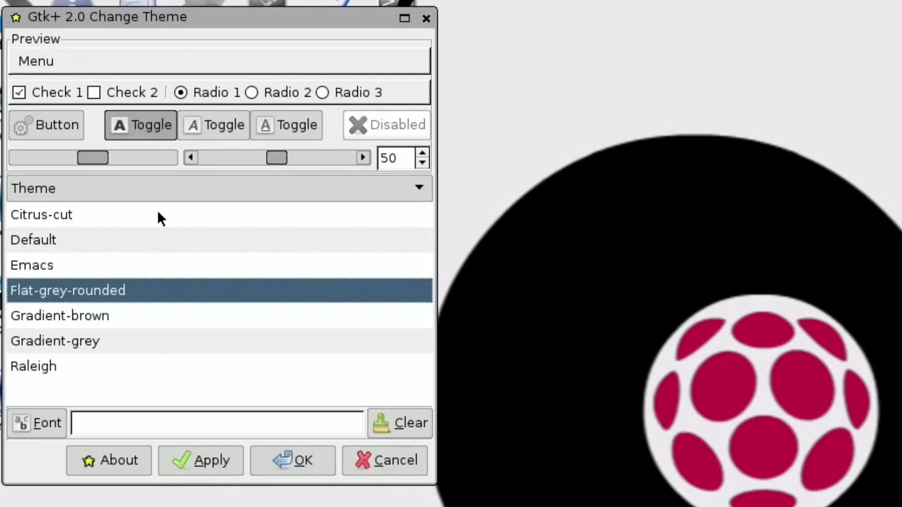
pyautogui.click(157, 214)
pyautogui.click(100, 244)
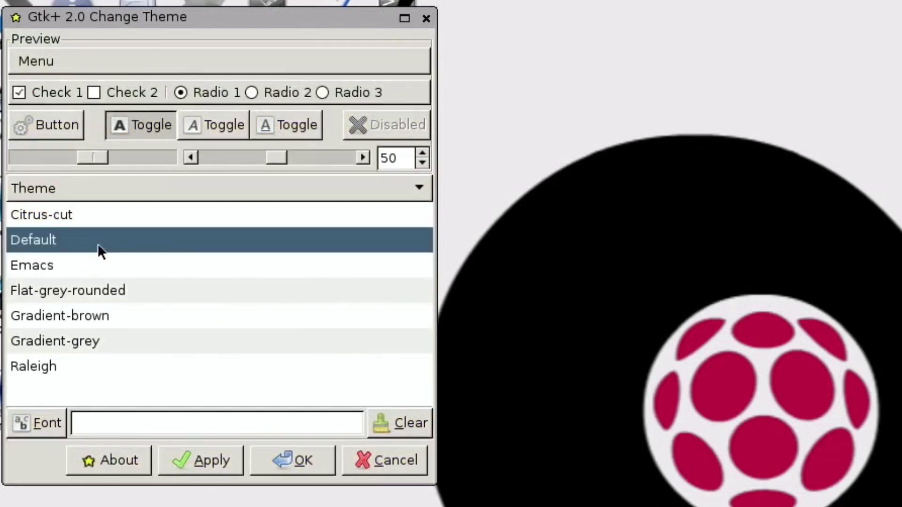
pyautogui.click(57, 265)
pyautogui.press('Down')
pyautogui.click(41, 312)
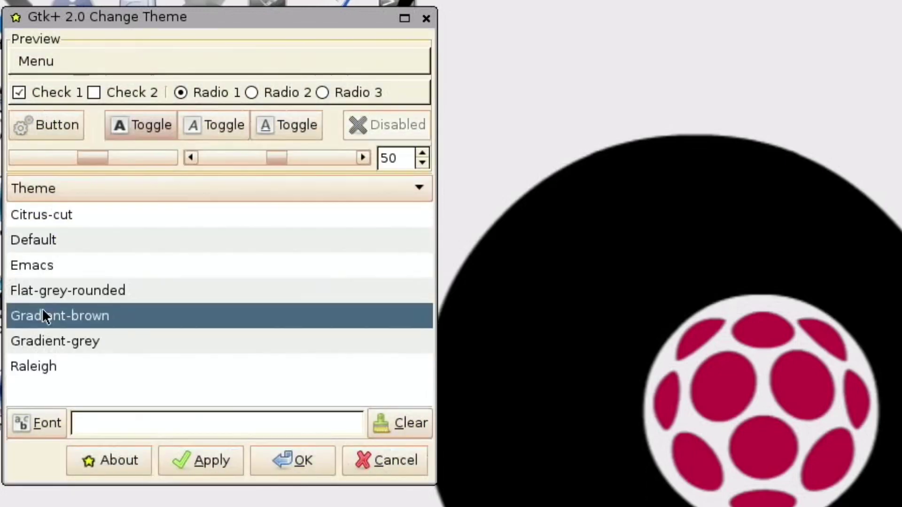
pyautogui.click(36, 340)
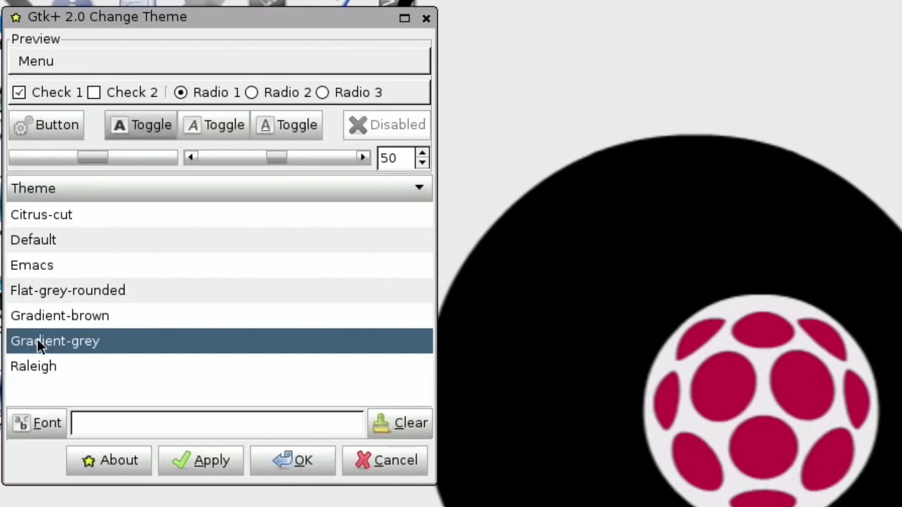
pyautogui.click(374, 458)
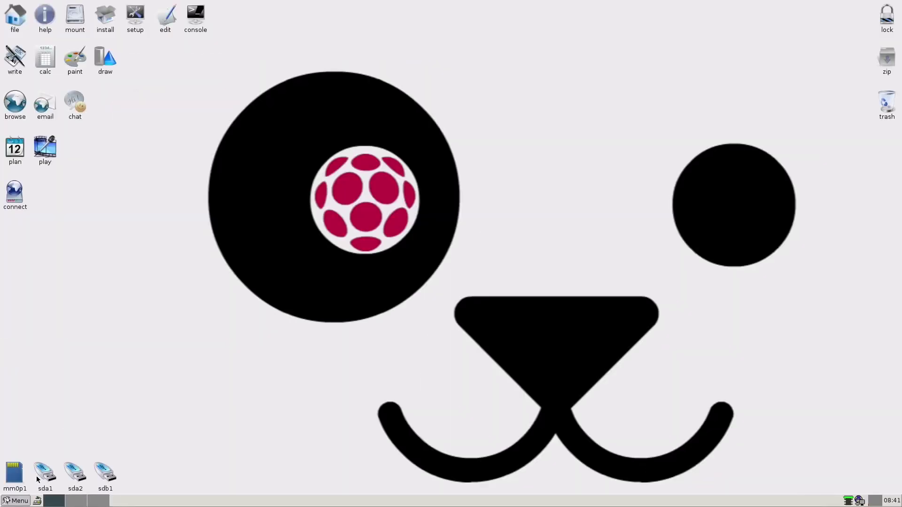
pyautogui.click(20, 500)
pyautogui.moveTo(21, 462)
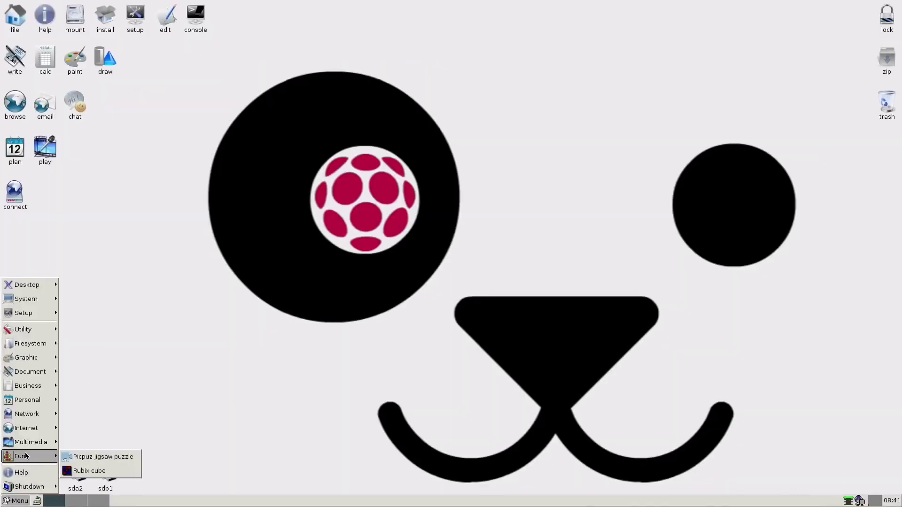
pyautogui.click(84, 470)
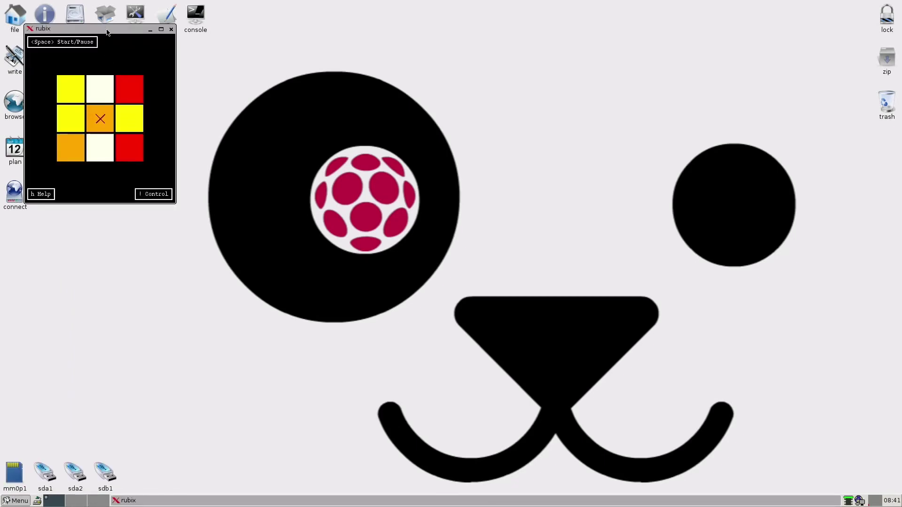
pyautogui.moveTo(108, 26); pyautogui.dragTo(417, 121)
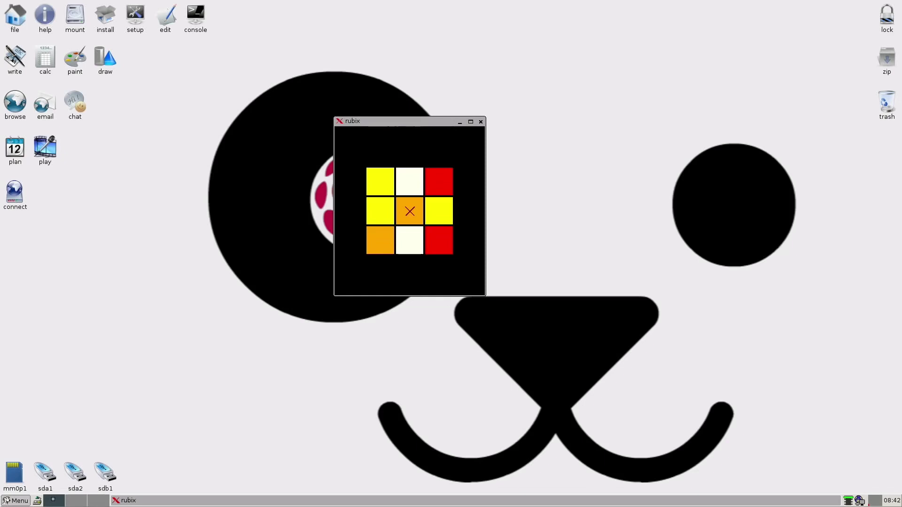
pyautogui.press('Escape')
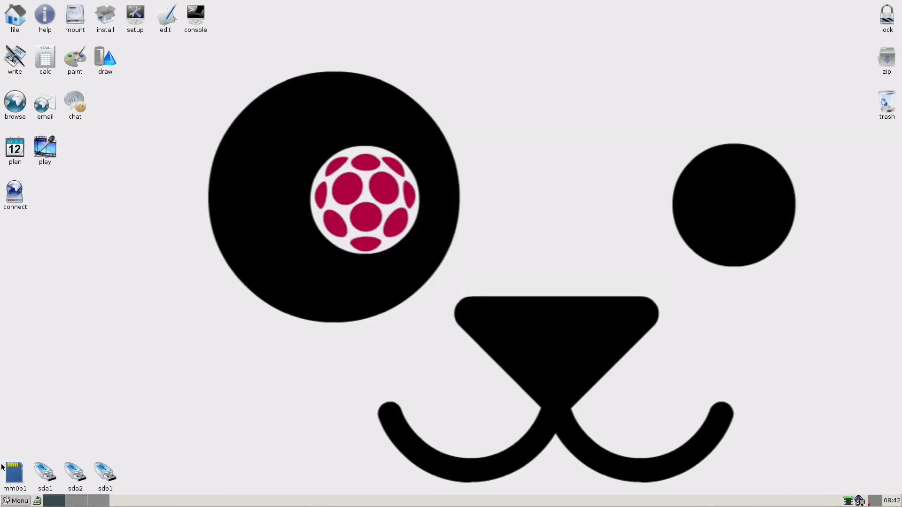
pyautogui.click(14, 501)
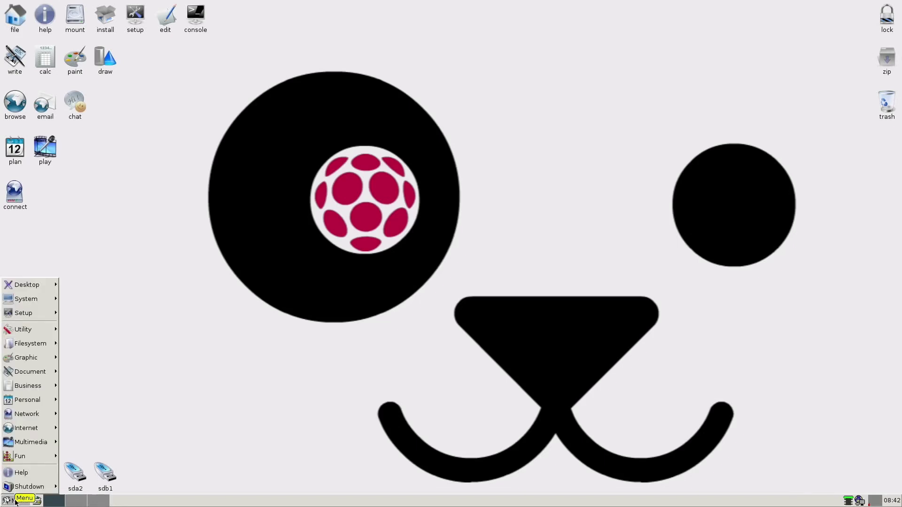
pyautogui.moveTo(24, 455)
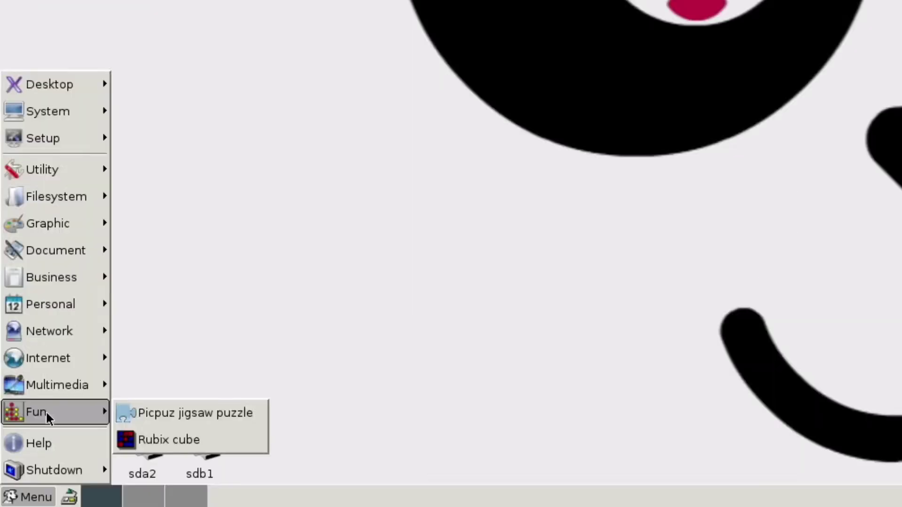
pyautogui.moveTo(57, 380)
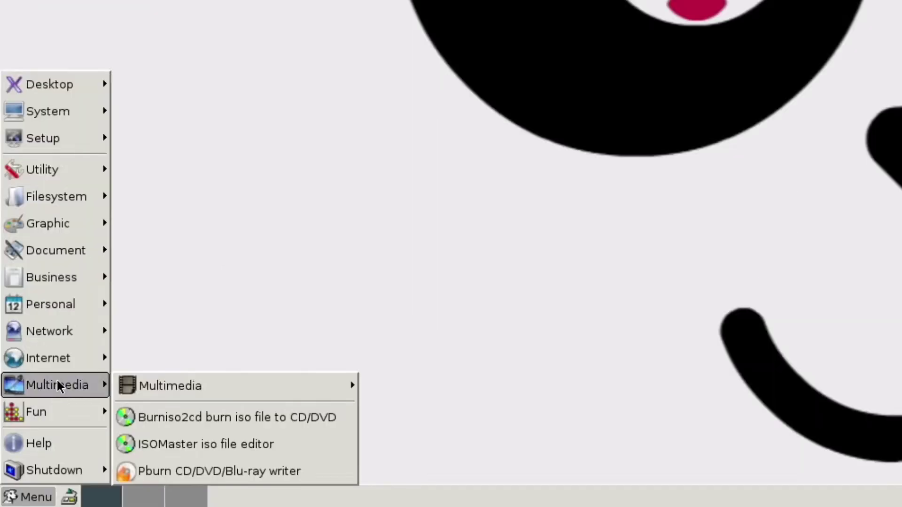
pyautogui.moveTo(120, 389)
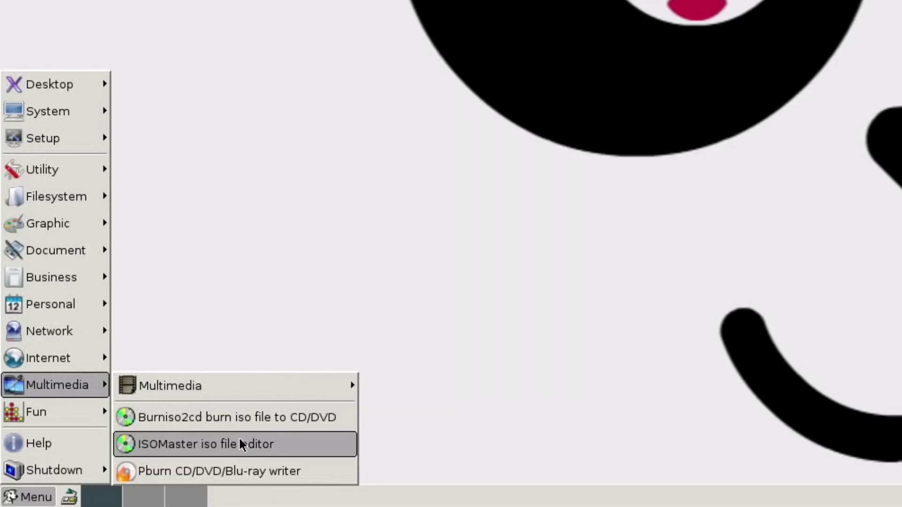
pyautogui.moveTo(102, 411)
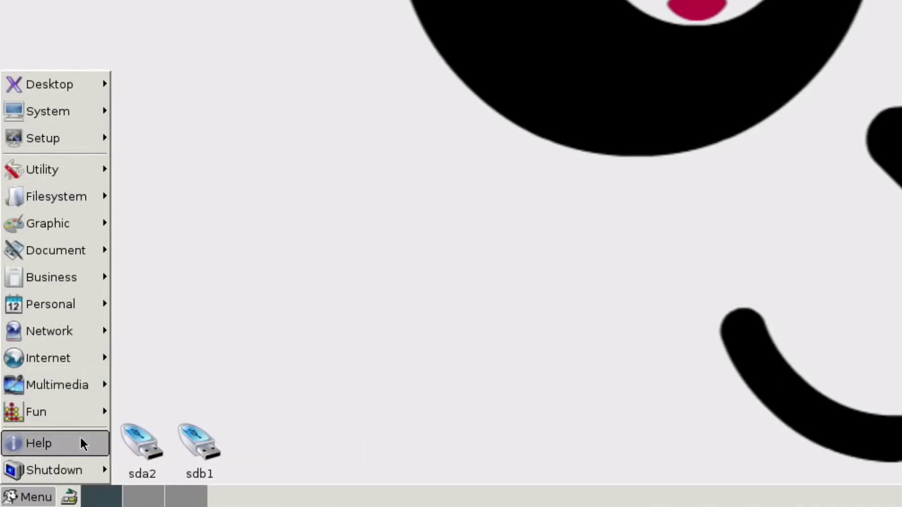
pyautogui.moveTo(105, 249)
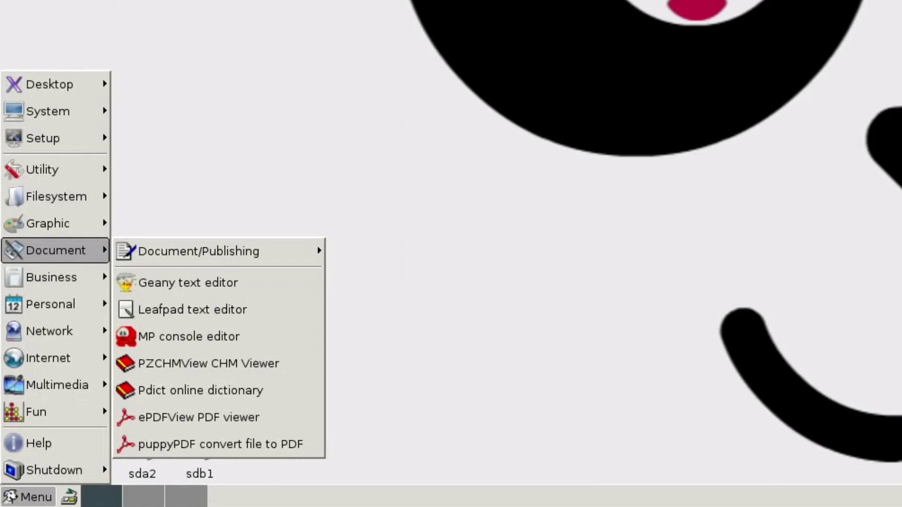
pyautogui.click(250, 58)
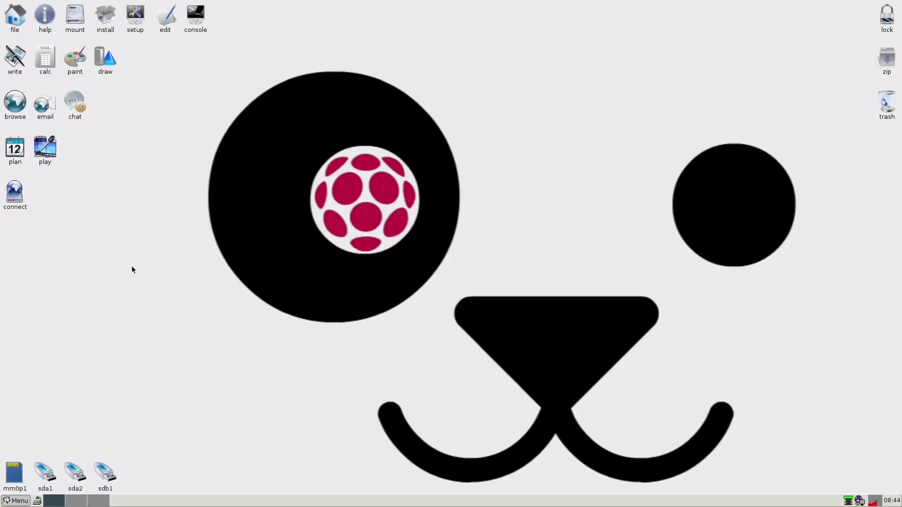
# Show Desktop > Desktop Settings listing the GTK theme chooser, Pcur and SWS wallpaper setter
pyautogui.click(9, 502)
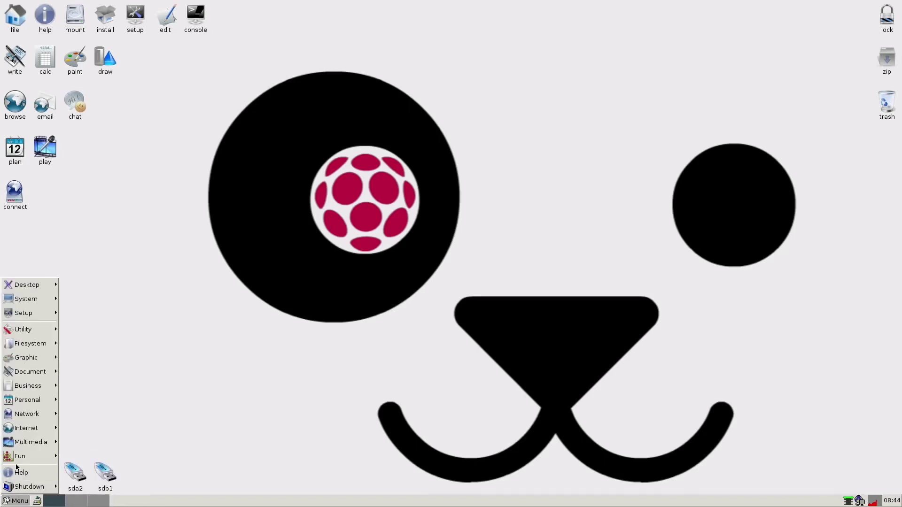
pyautogui.moveTo(17, 375)
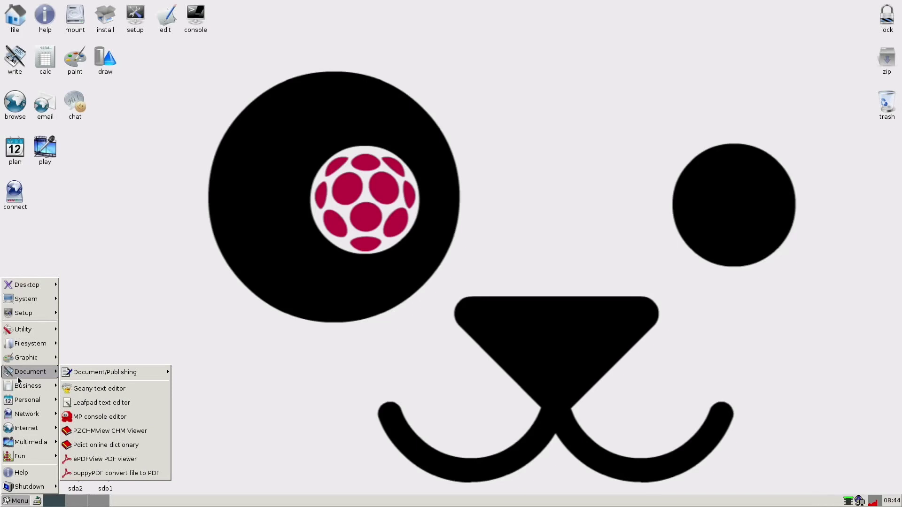
pyautogui.moveTo(29, 346)
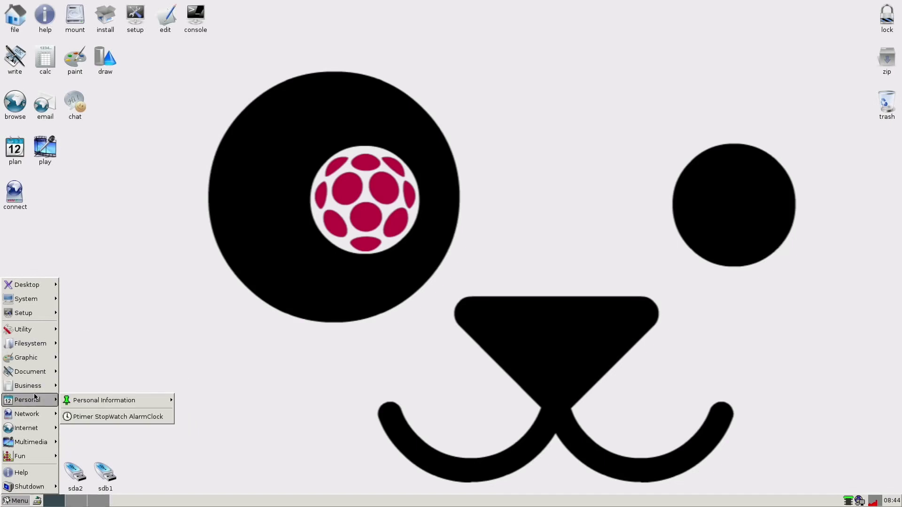
pyautogui.moveTo(36, 330)
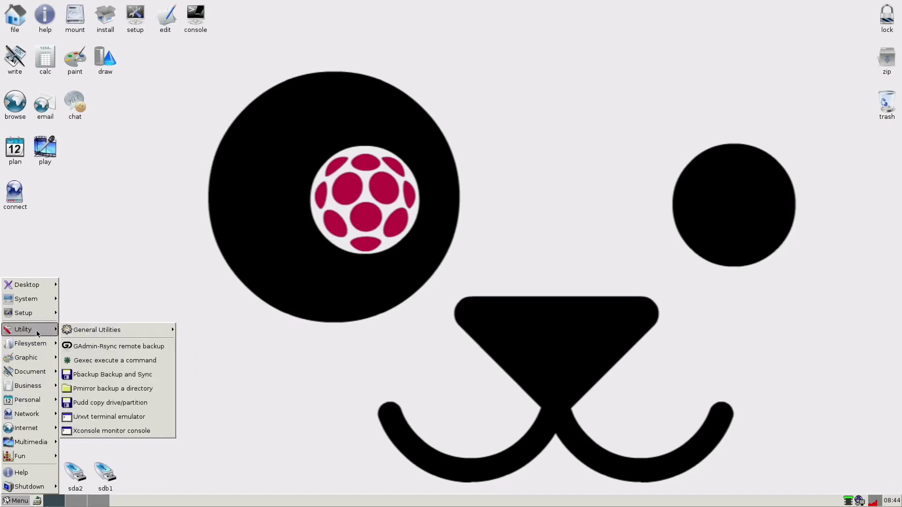
pyautogui.moveTo(44, 285)
pyautogui.moveTo(94, 291)
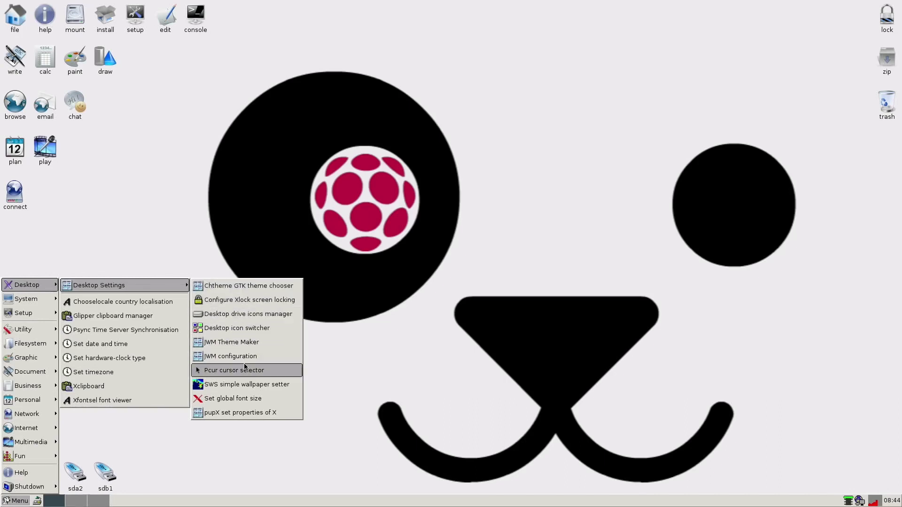
# Apply puppywallpaper1024x768 as the desktop wallpaper using the Simple Wallpaper Setter
pyautogui.click(243, 383)
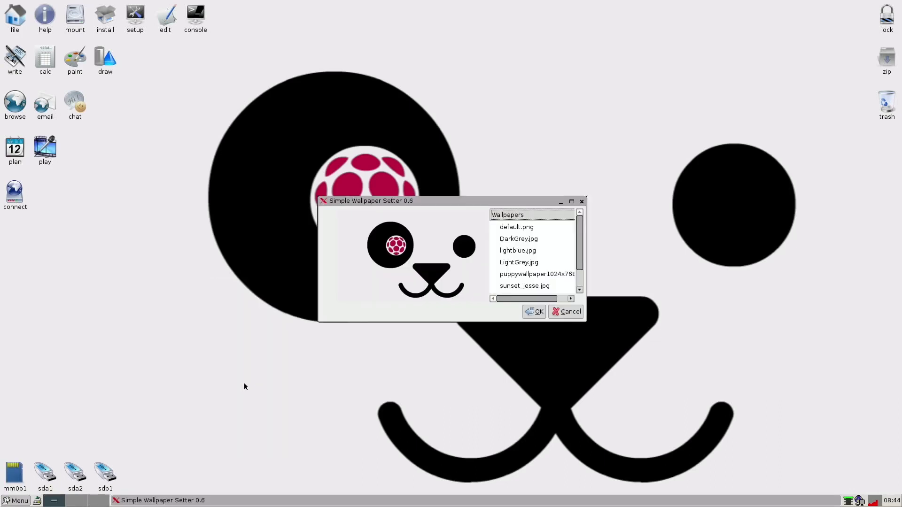
pyautogui.click(513, 272)
pyautogui.click(534, 313)
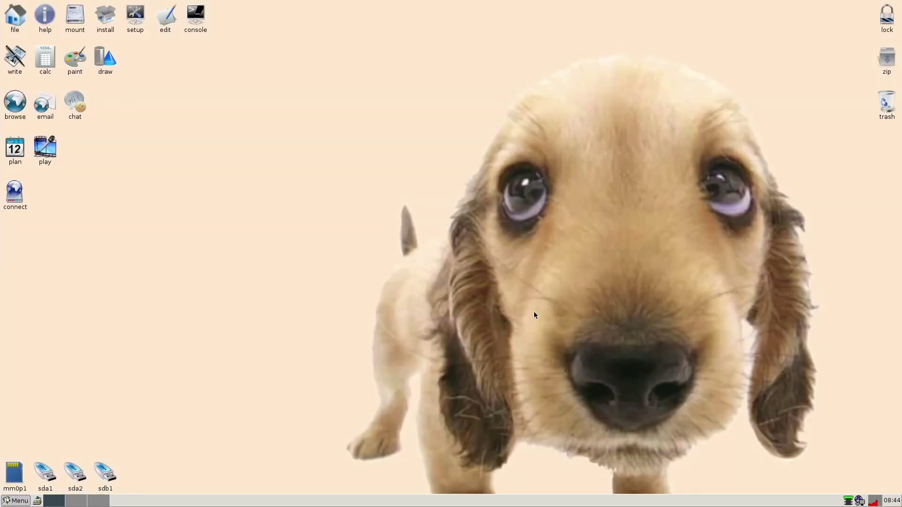